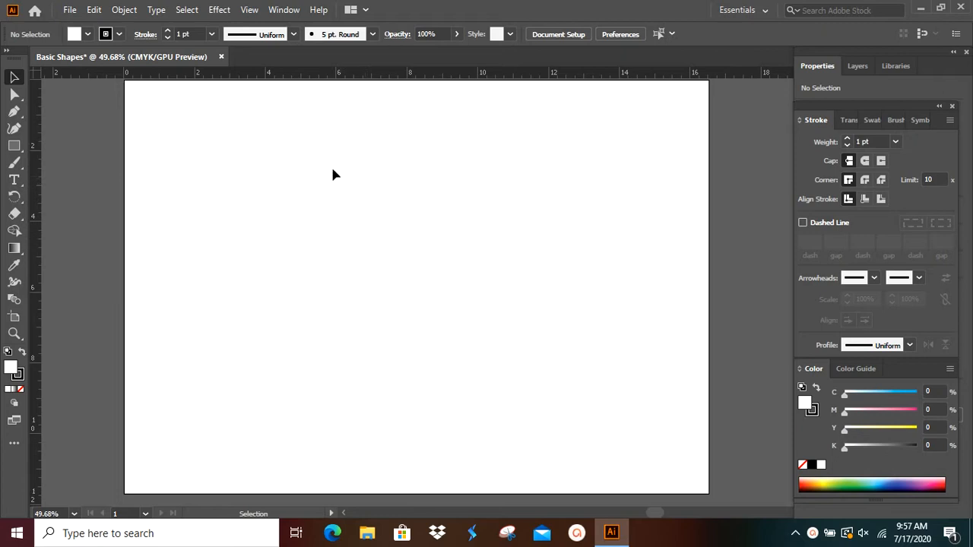
Step: Draw a tall narrow rectangle near the artboard's upper-left corner and a square about 3.76 in wide beside it
left_click(16, 147)
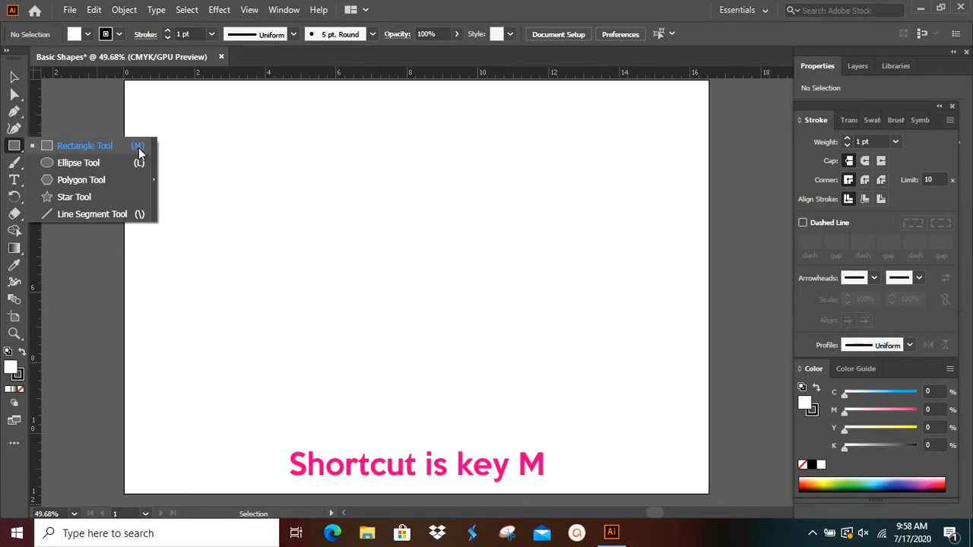
left_click(99, 151)
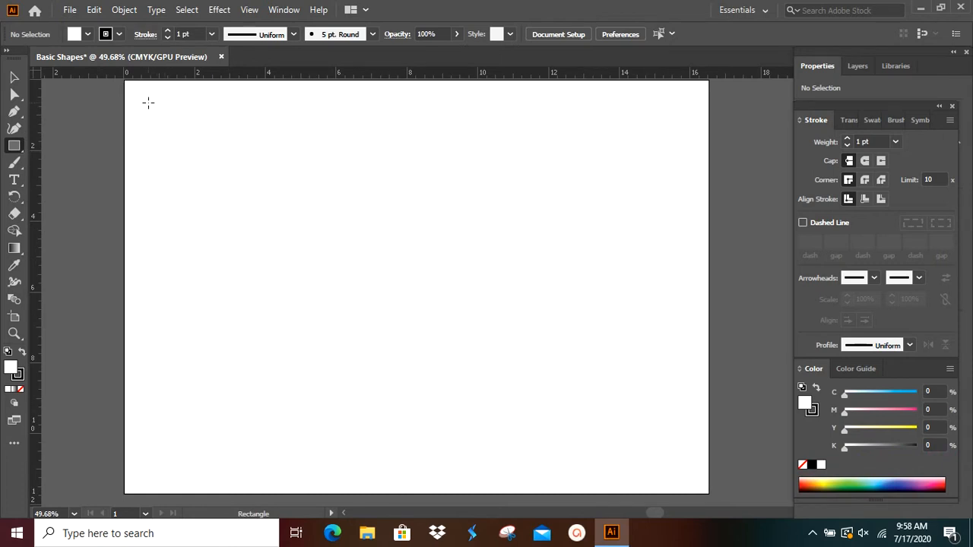
left_click_drag(148, 103, 212, 319)
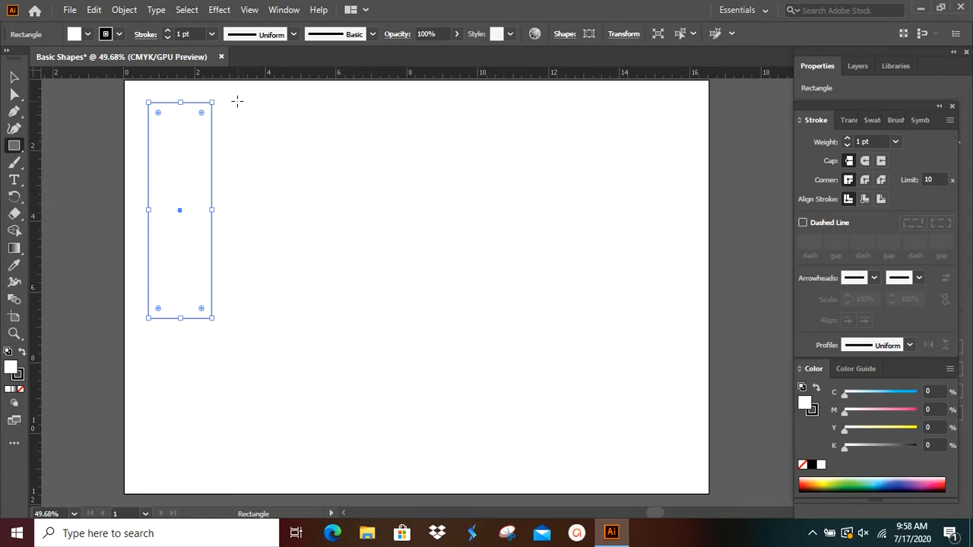
left_click_drag(237, 101, 346, 234)
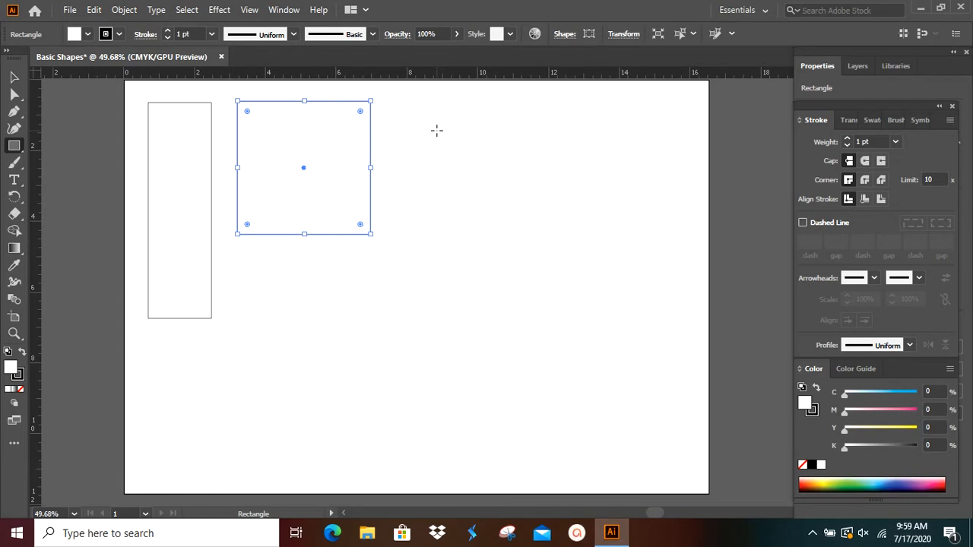
Step: Create a rectangle 6 in wide and 2 in high, and move it beside the square with their top edges level
left_click(437, 130)
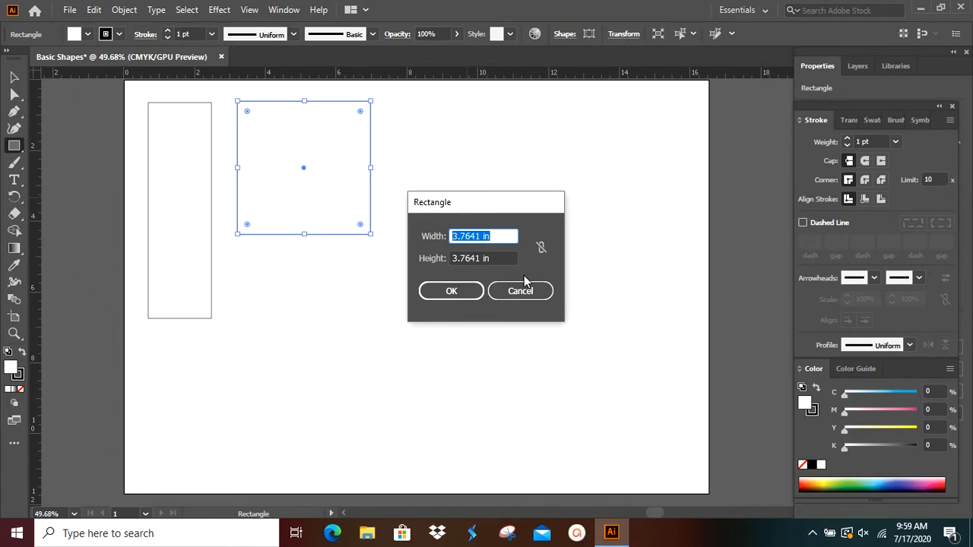
type("6")
left_click(493, 258)
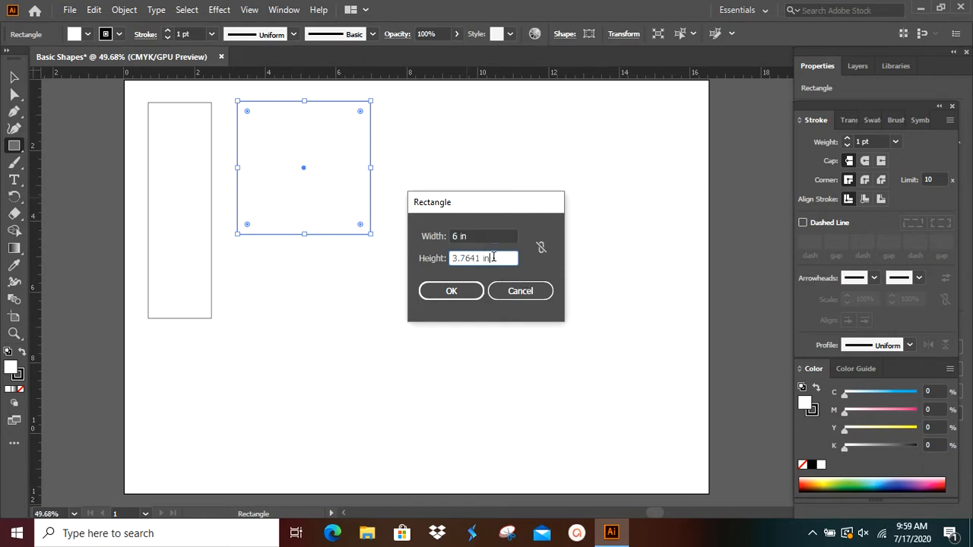
left_click_drag(493, 258, 448, 256)
type("2")
left_click(455, 294)
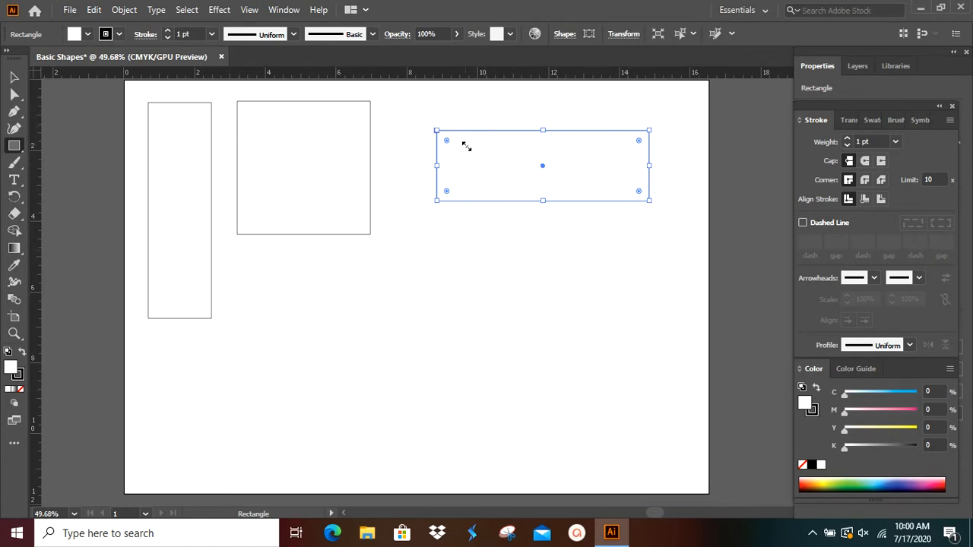
left_click(15, 78)
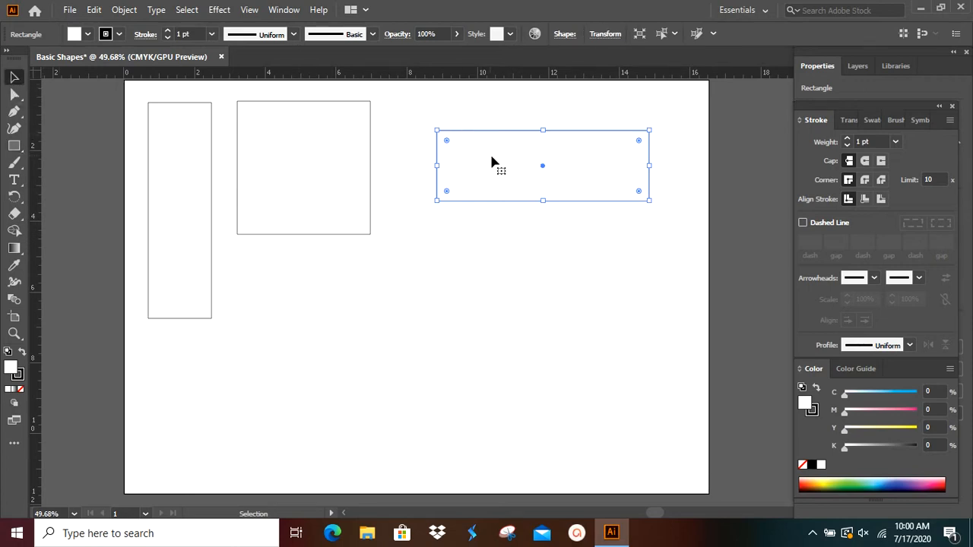
left_click_drag(491, 160, 460, 129)
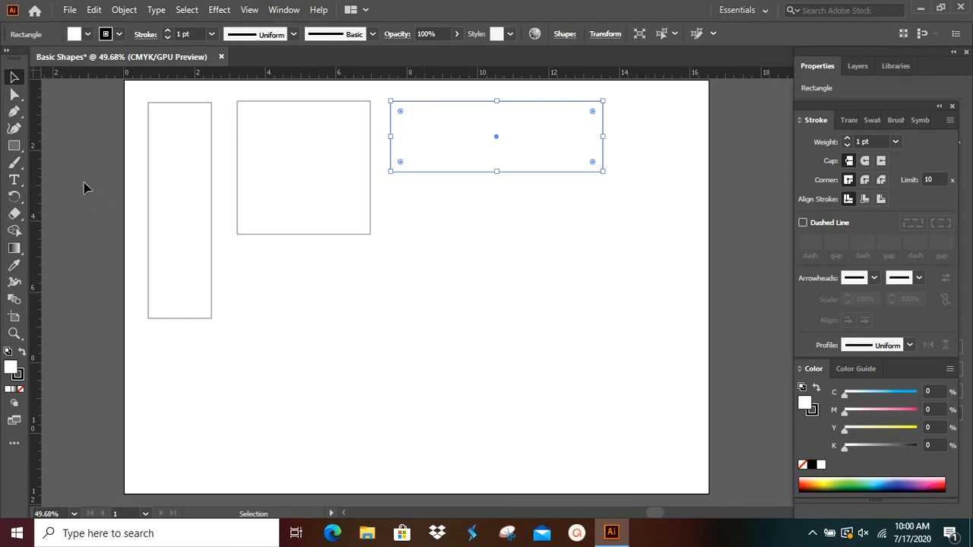
Step: Draw a horizontal ellipse about 4.49 in wide and 1.59 in high below the square
left_click(14, 146)
left_click(14, 149)
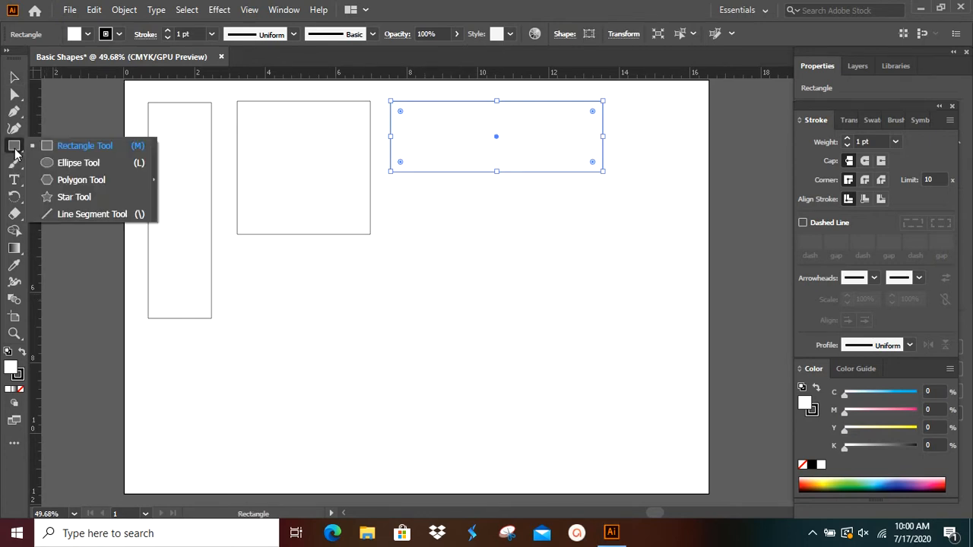
left_click(91, 162)
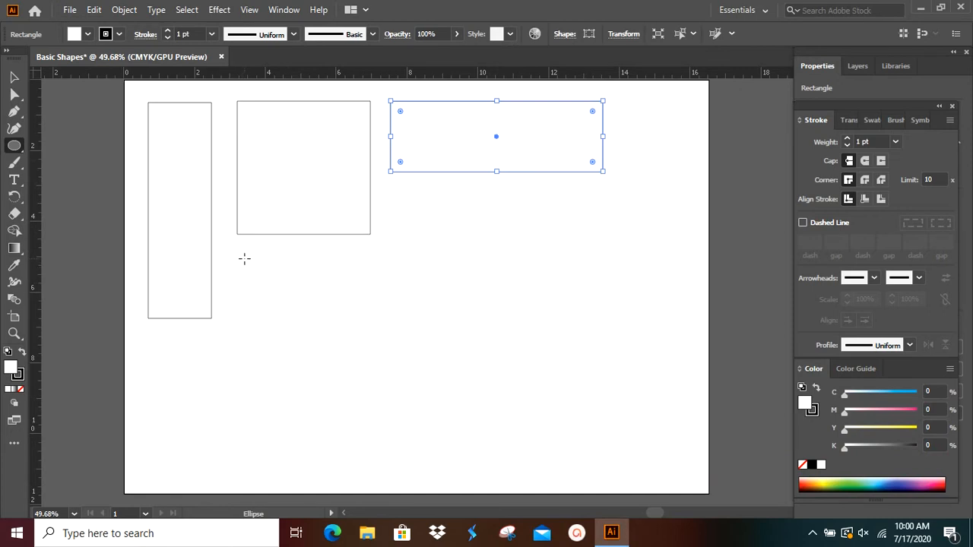
left_click_drag(239, 252, 352, 319)
mouse_move(401, 322)
left_mouse_down()
mouse_move(397, 304)
mouse_move(383, 302)
mouse_move(398, 309)
left_mouse_up()
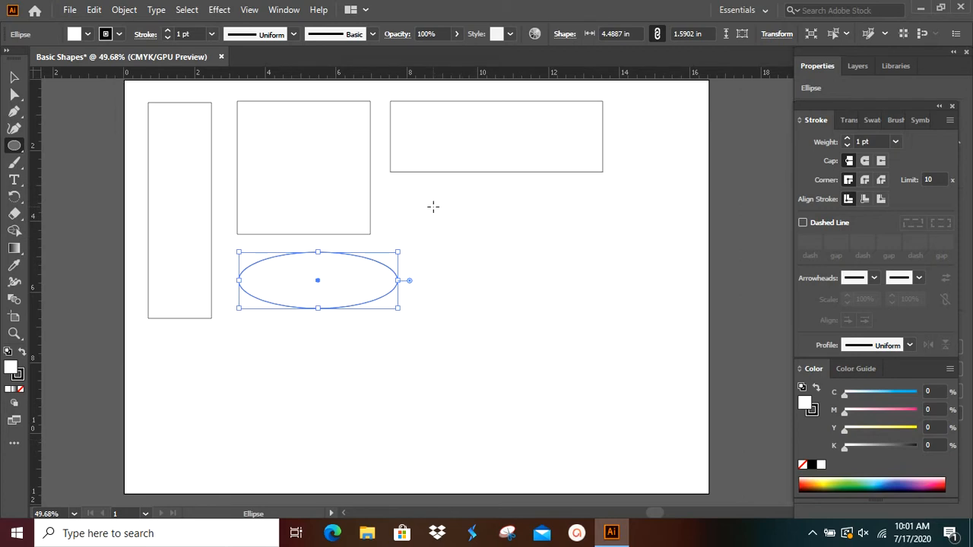
Step: Draw a circle about 3.70 in across below the wide rectangle, and move it closer to the horizontal ellipse
left_click_drag(433, 199, 565, 315)
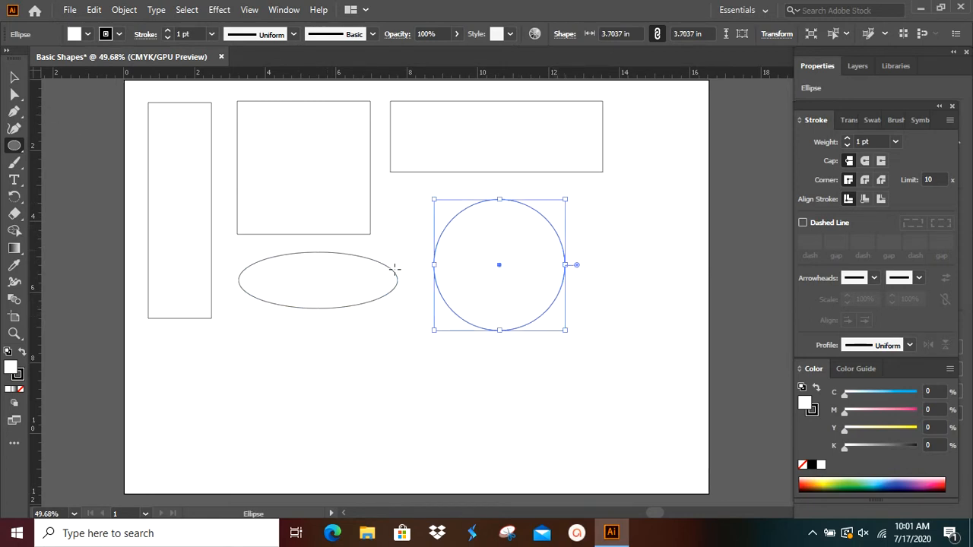
left_click(14, 77)
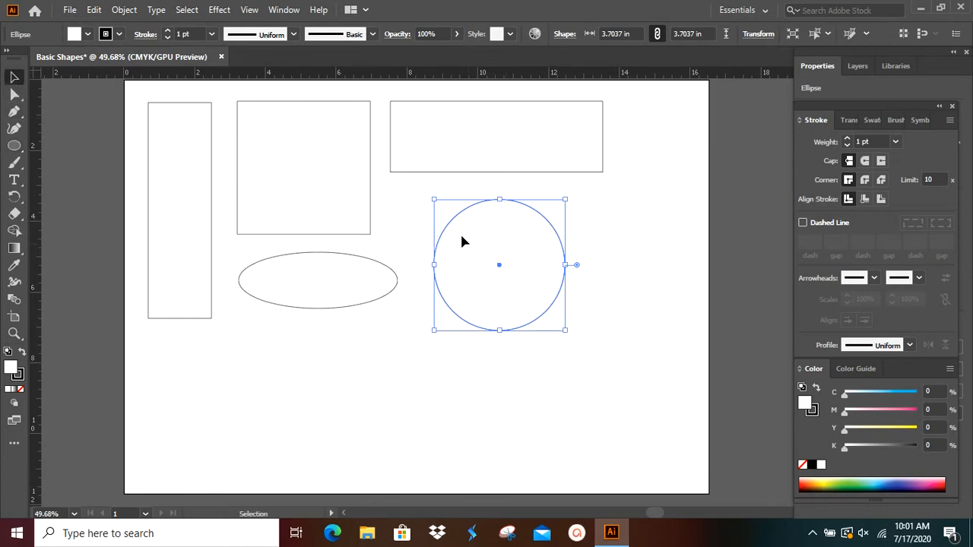
left_click_drag(462, 241, 437, 227)
left_click(541, 389)
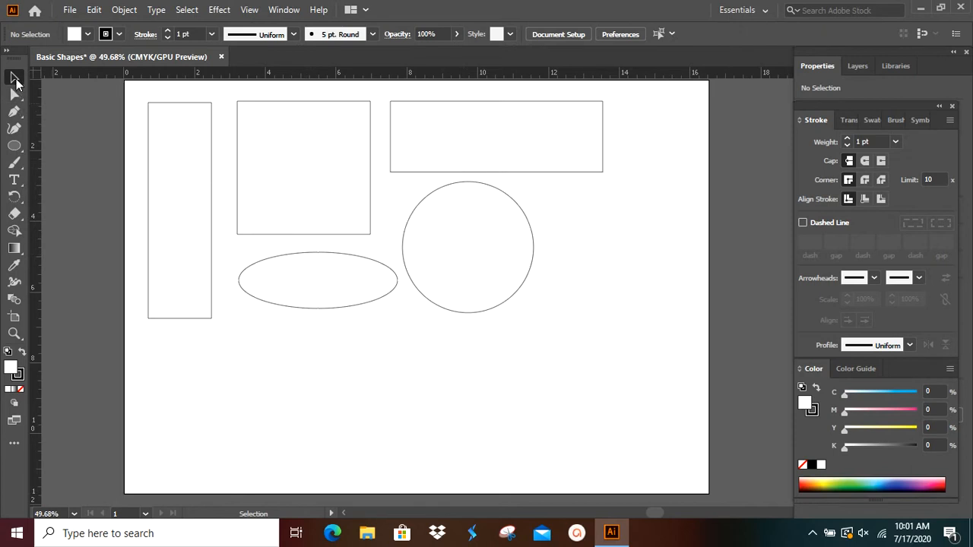
left_click(178, 167)
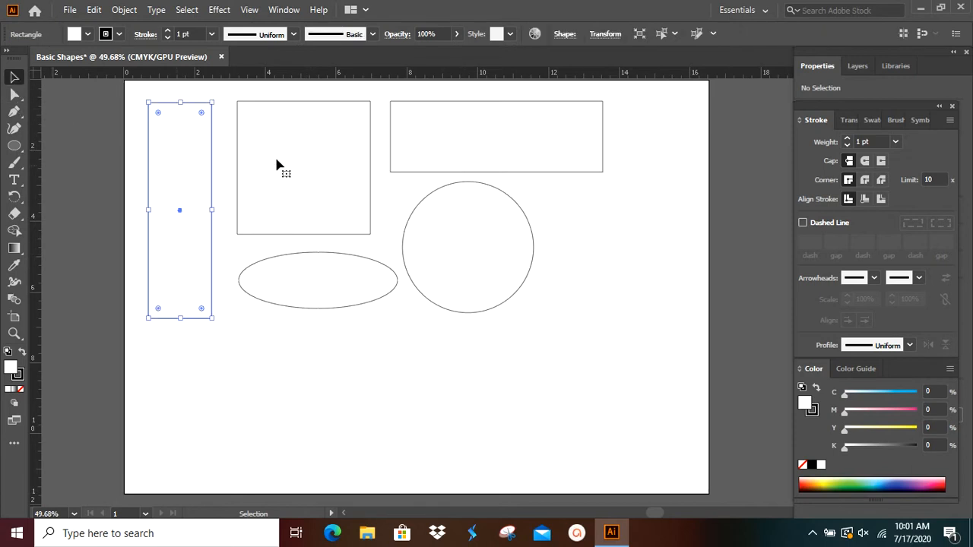
left_click(278, 162)
left_click(462, 273)
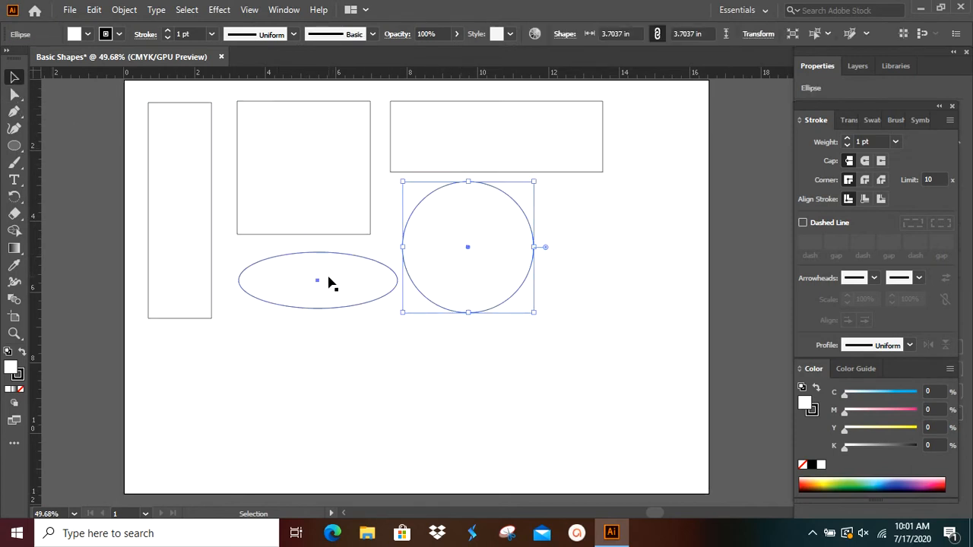
left_click(331, 284)
left_click(435, 139)
left_click(436, 270)
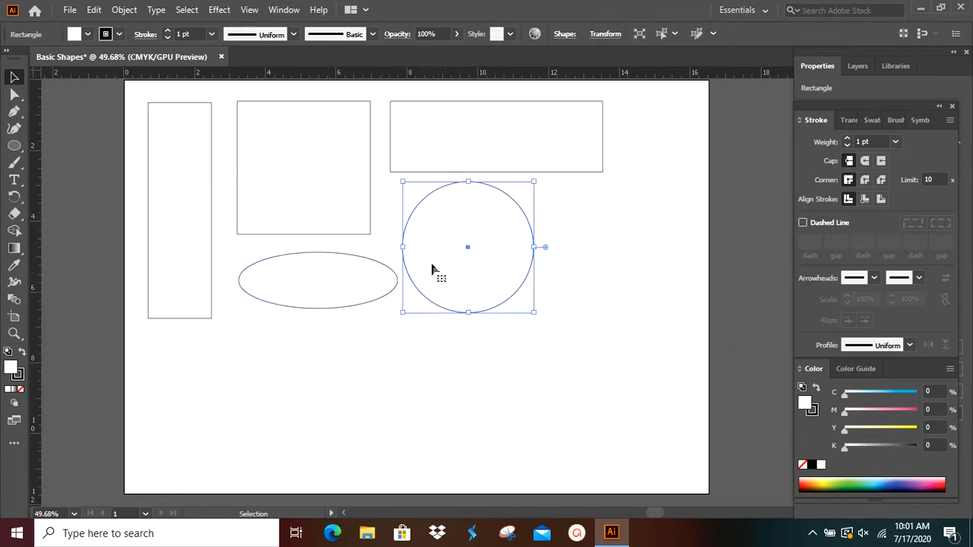
left_click(298, 187)
Step: Create an ellipse 2 in wide and 6 in high, and move it to the right of the wide rectangle, level with its top
key("l")
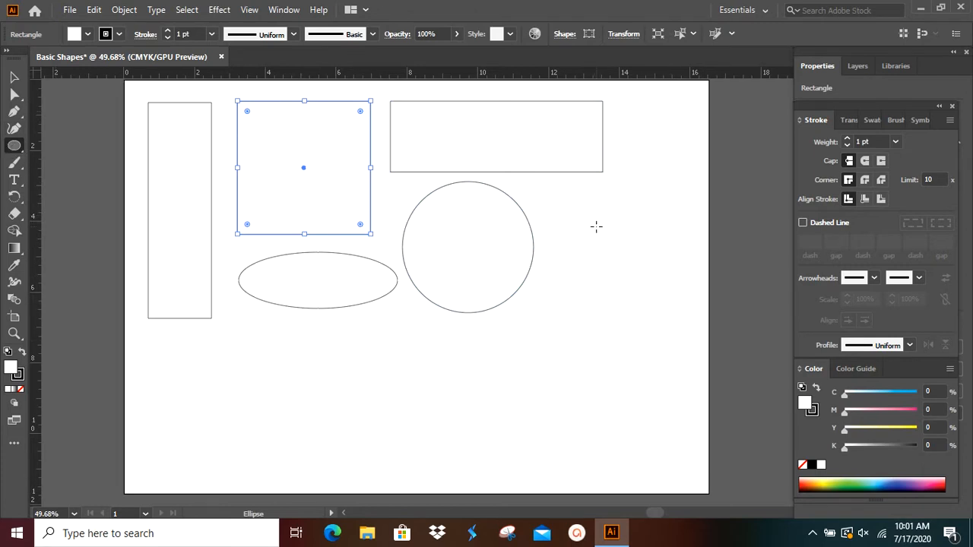
left_click(595, 226)
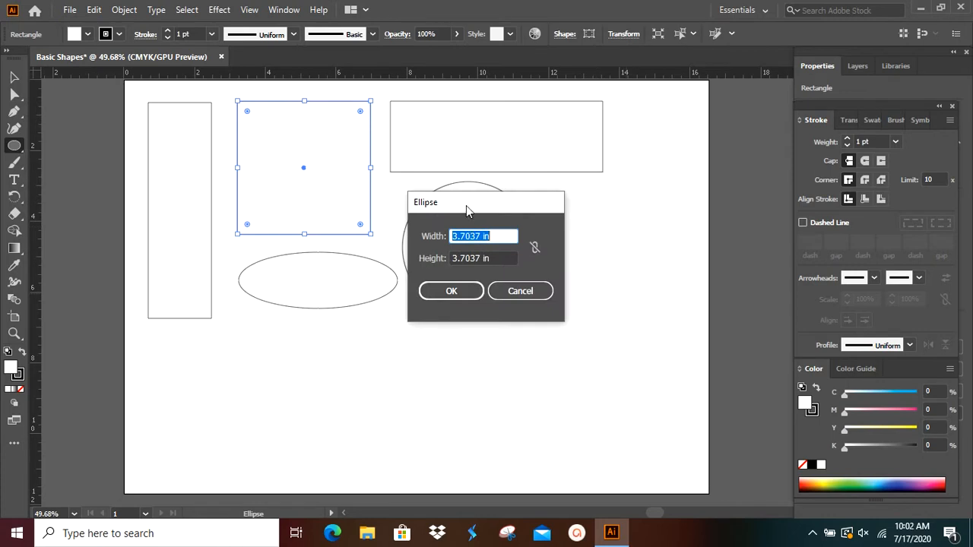
left_click_drag(466, 208, 635, 250)
left_click_drag(663, 299, 593, 291)
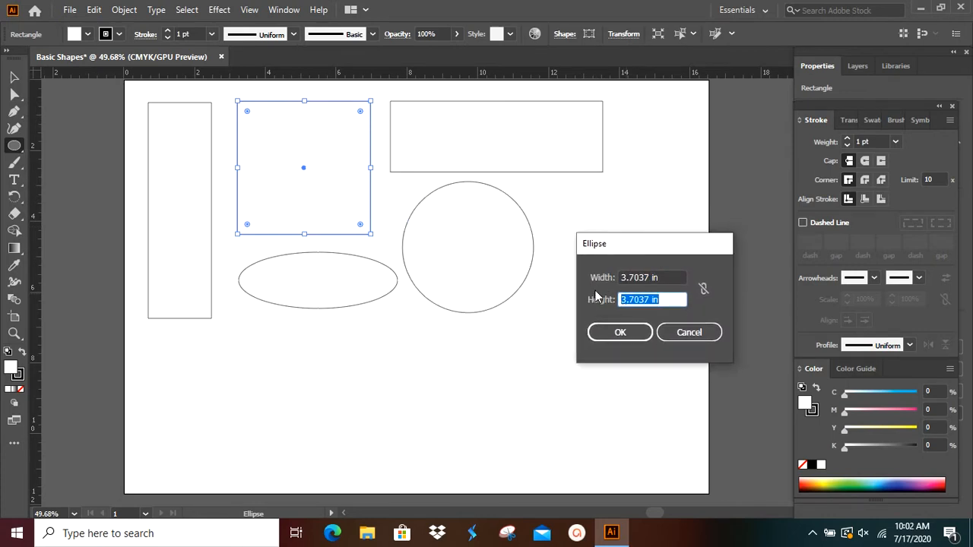
type("6")
key("Tab")
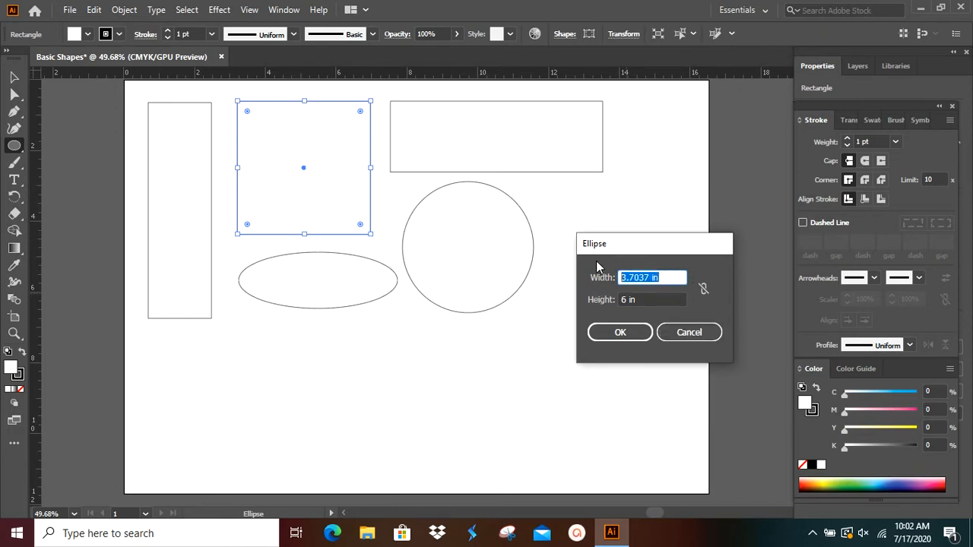
type("2")
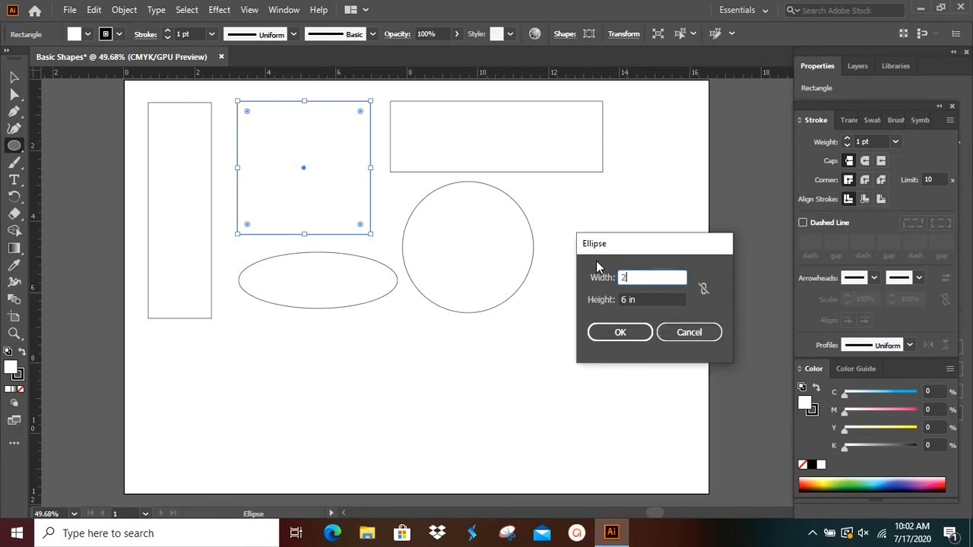
left_click(620, 332)
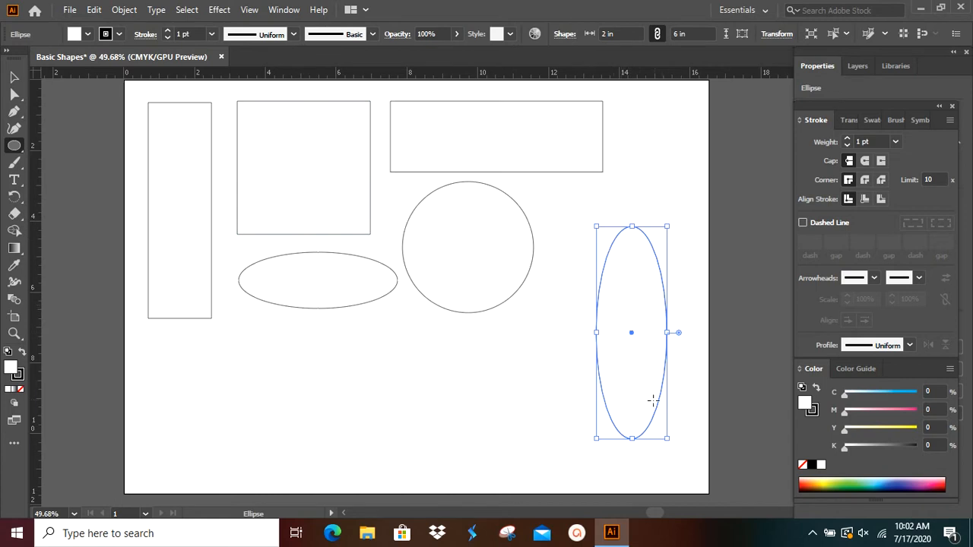
key("v")
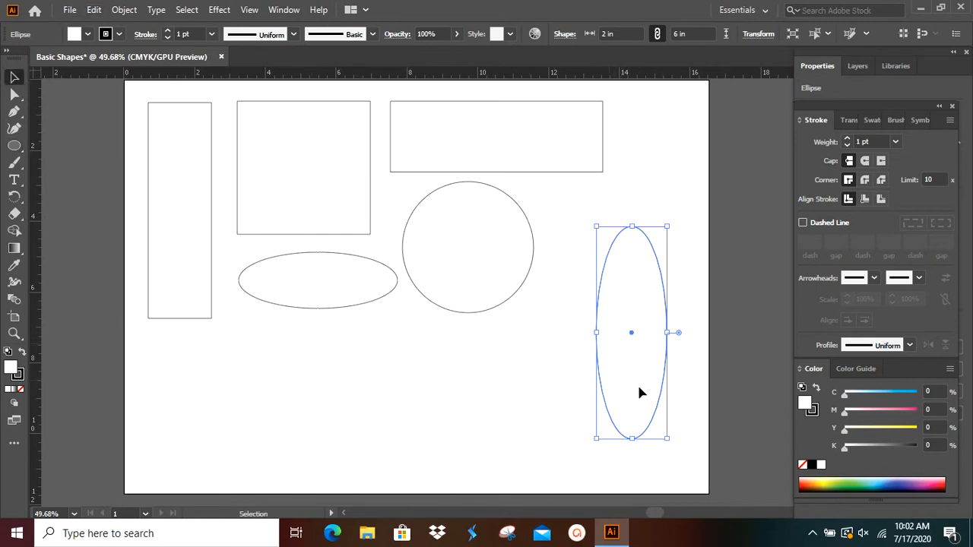
left_click_drag(640, 392, 670, 246)
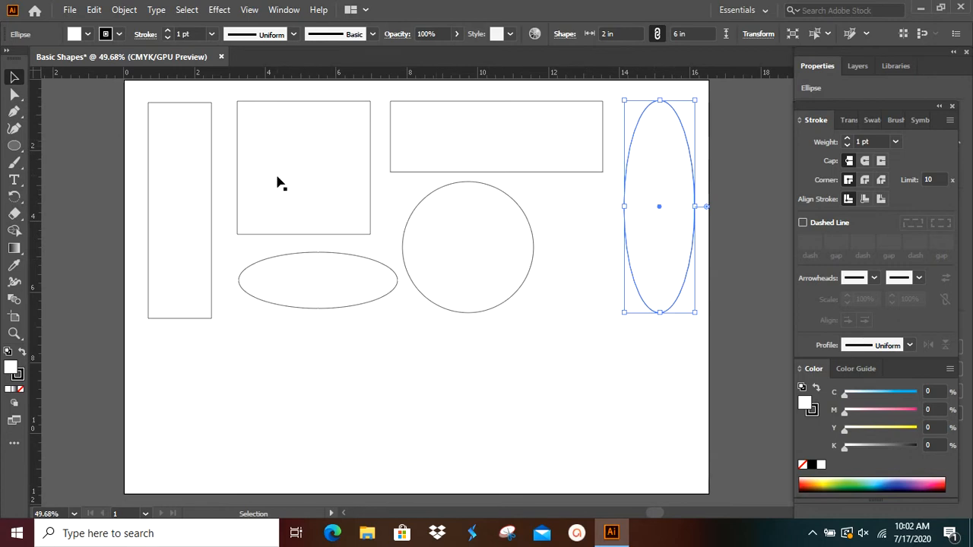
Step: Draw a tilted six-sided polygon below the tall rectangle
left_click(14, 147)
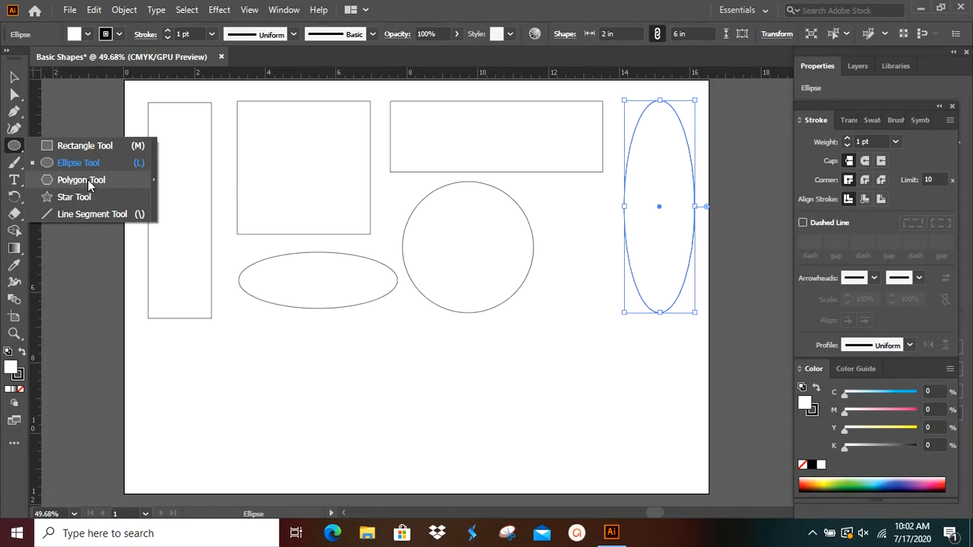
left_click(90, 184)
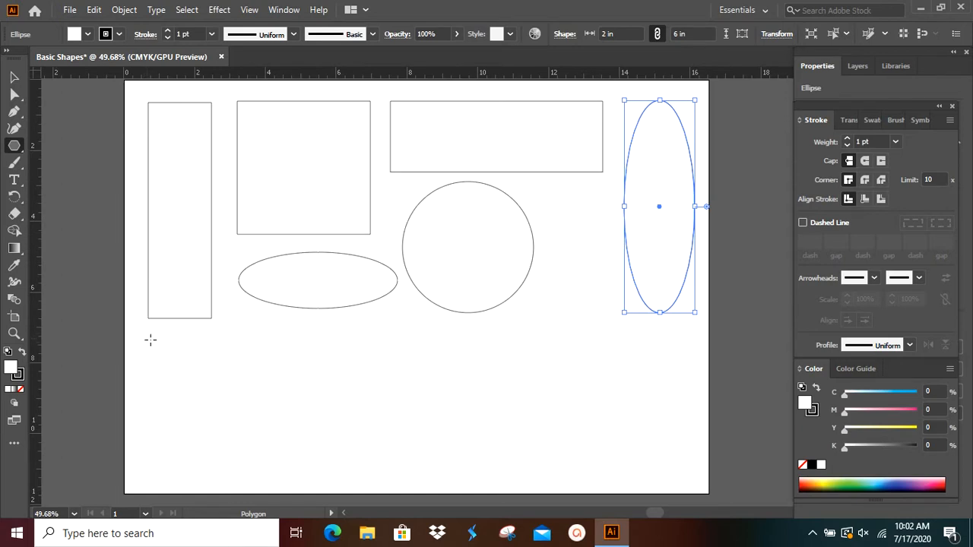
left_click_drag(152, 343, 202, 363)
left_click(14, 77)
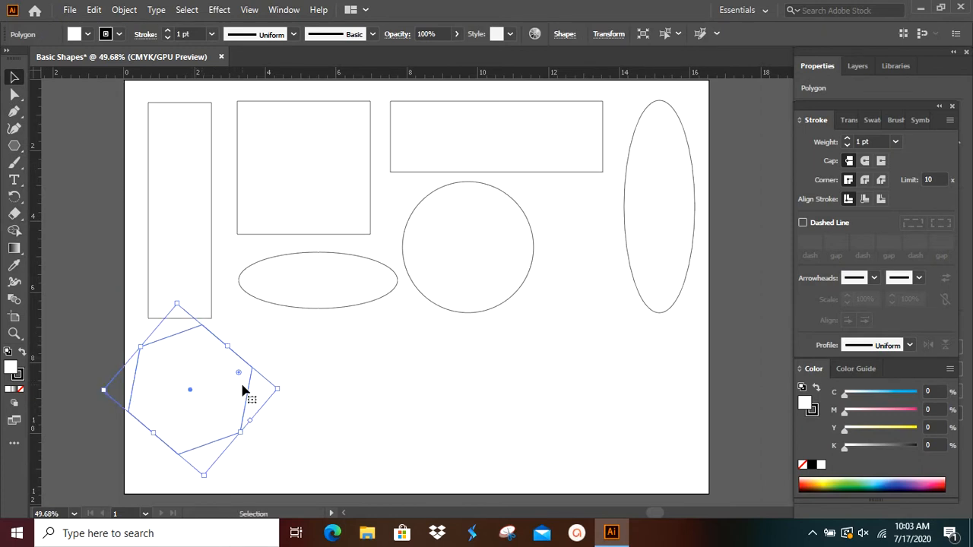
Step: Draw an unrotated hexagon with a radius of about 2.19 in, and place it below the horizontal ellipse beside the tilted polygon
left_click(15, 147)
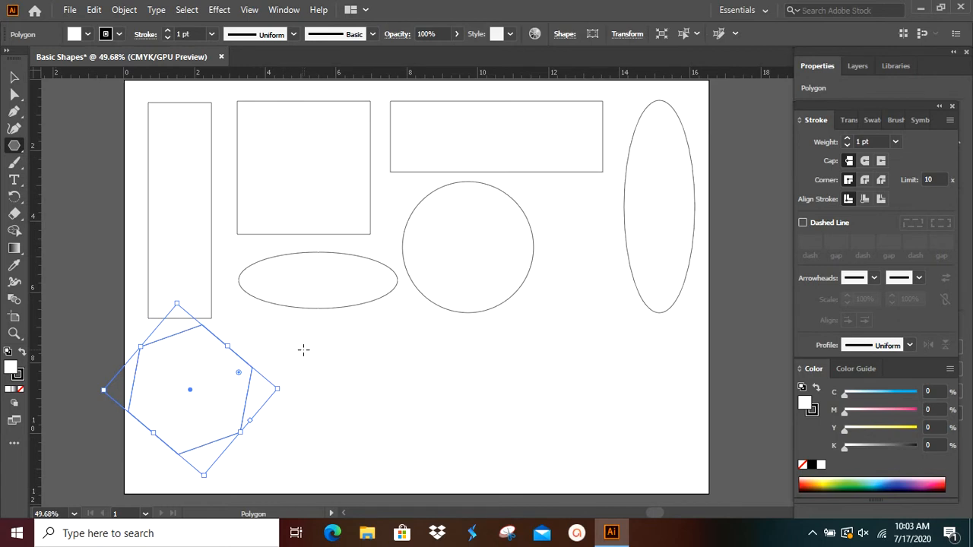
left_click_drag(314, 347, 369, 401)
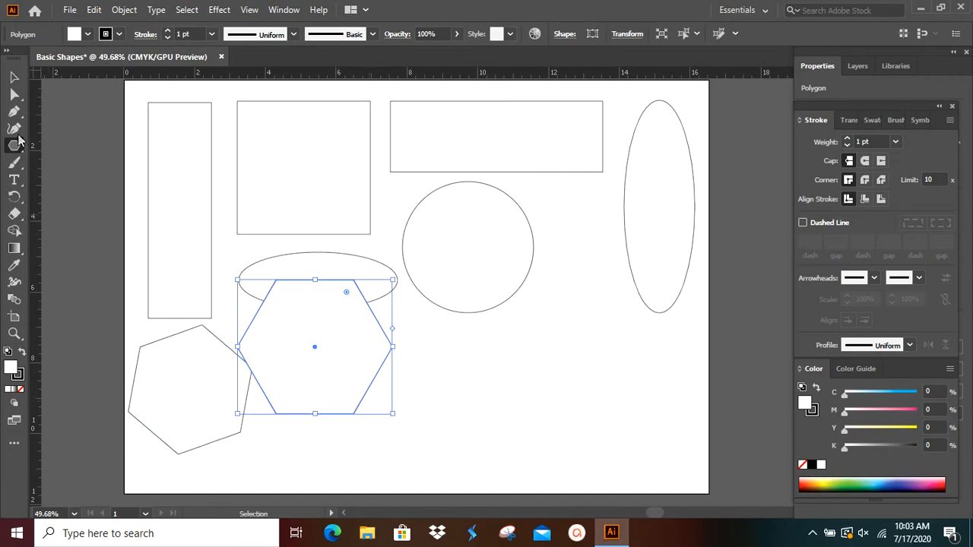
left_click(14, 76)
left_click_drag(317, 341, 341, 380)
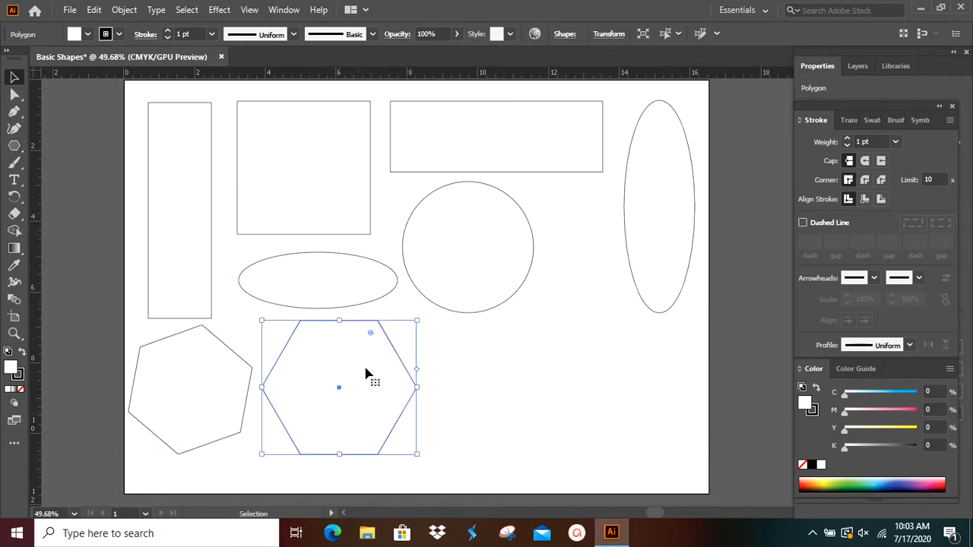
left_click(433, 356)
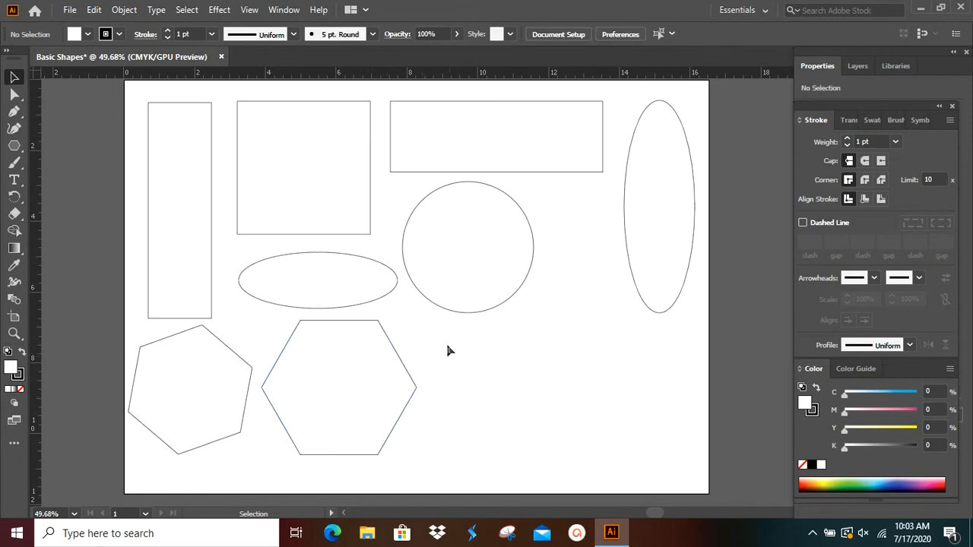
Step: Create a ten-sided polygon with a 3 in radius, and move it below the circle, to the right of the hexagon
left_click(14, 145)
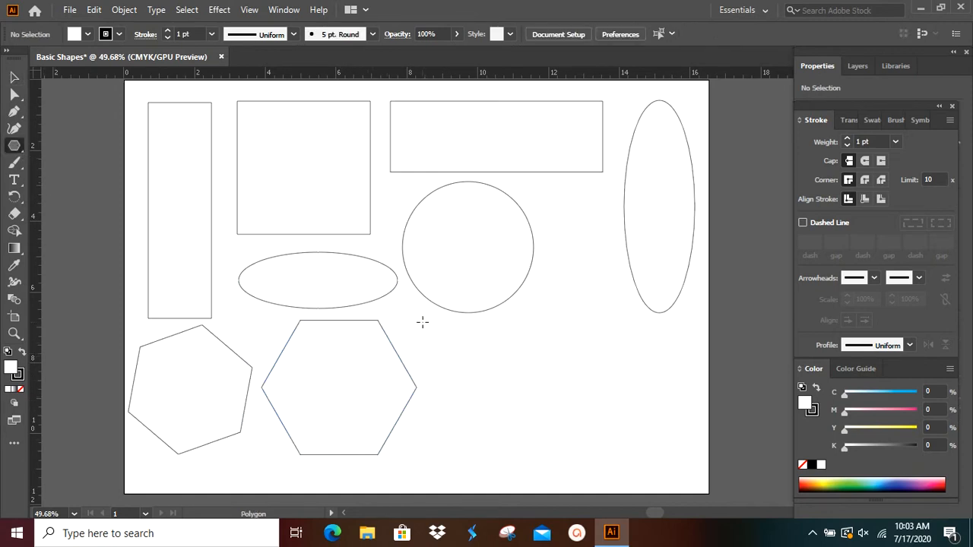
left_click(483, 365)
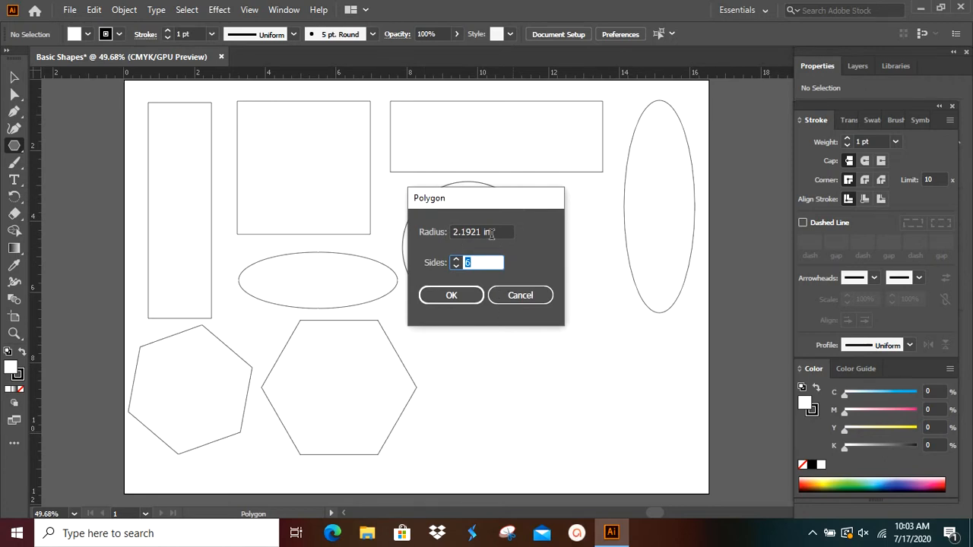
left_click_drag(500, 233, 449, 236)
type("3")
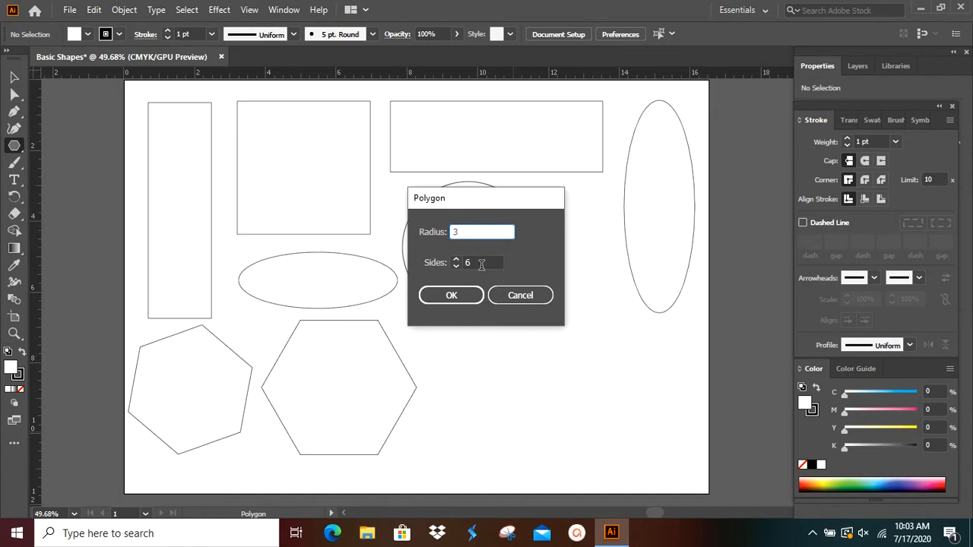
left_click_drag(481, 262, 463, 261)
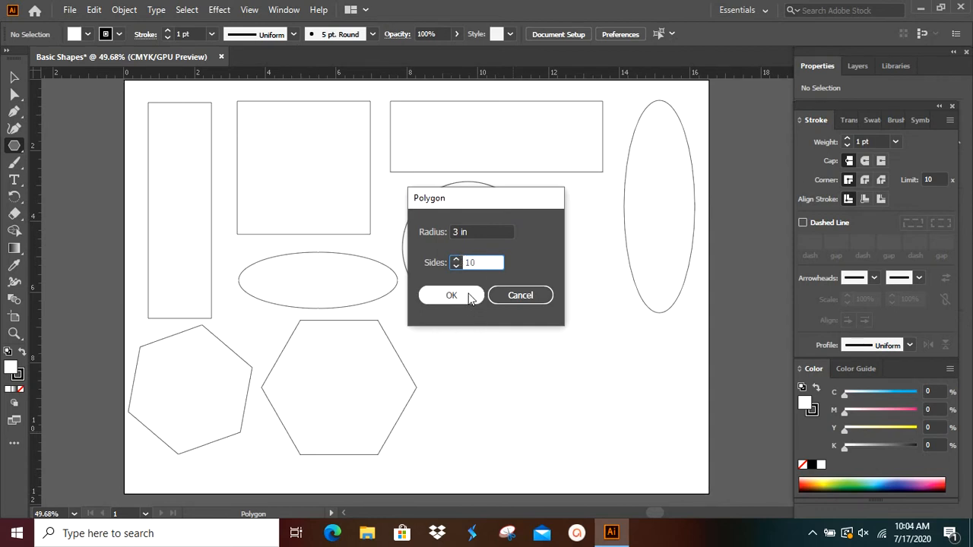
left_click(452, 296)
key("v")
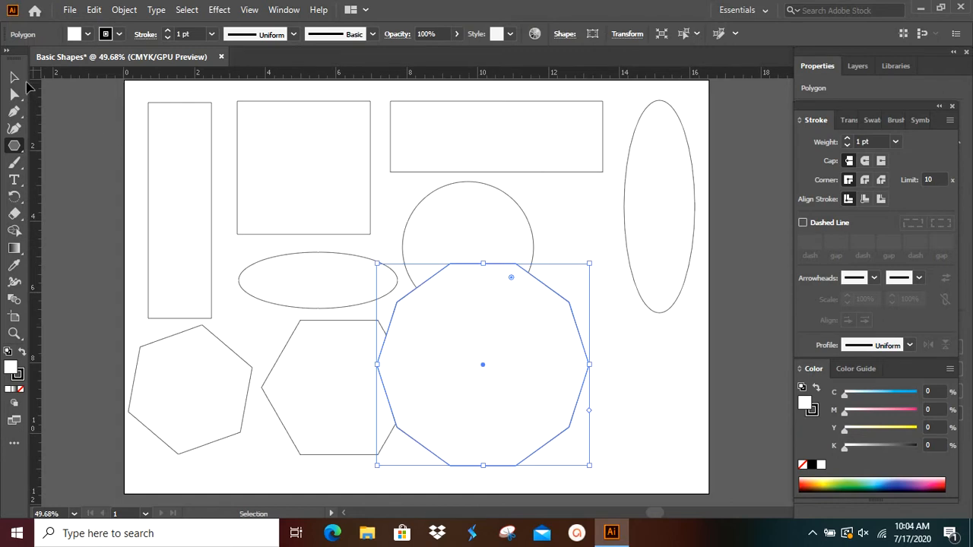
left_click_drag(493, 362, 542, 403)
left_click(712, 437)
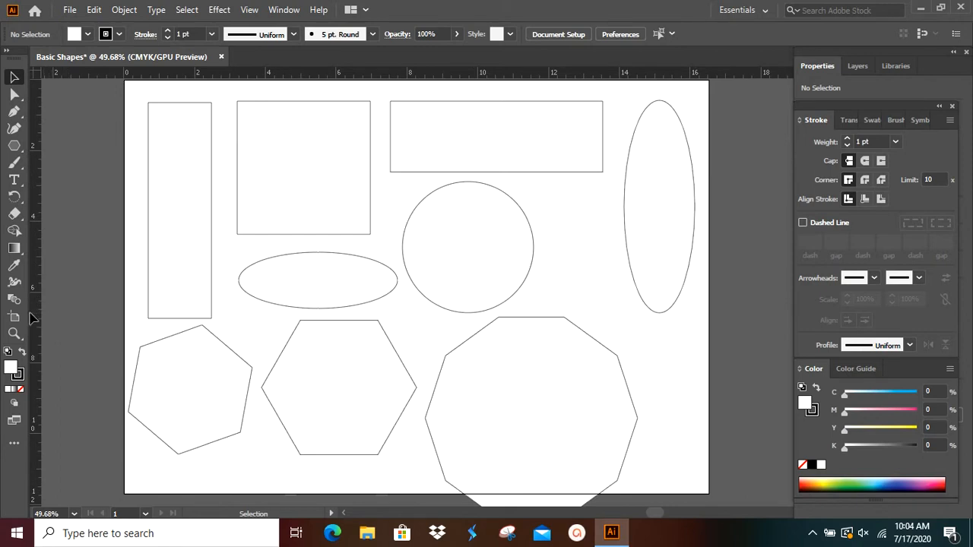
Step: Extend the artboard downward to a height of about 20.63 in to make room for more shapes
key("shift+o")
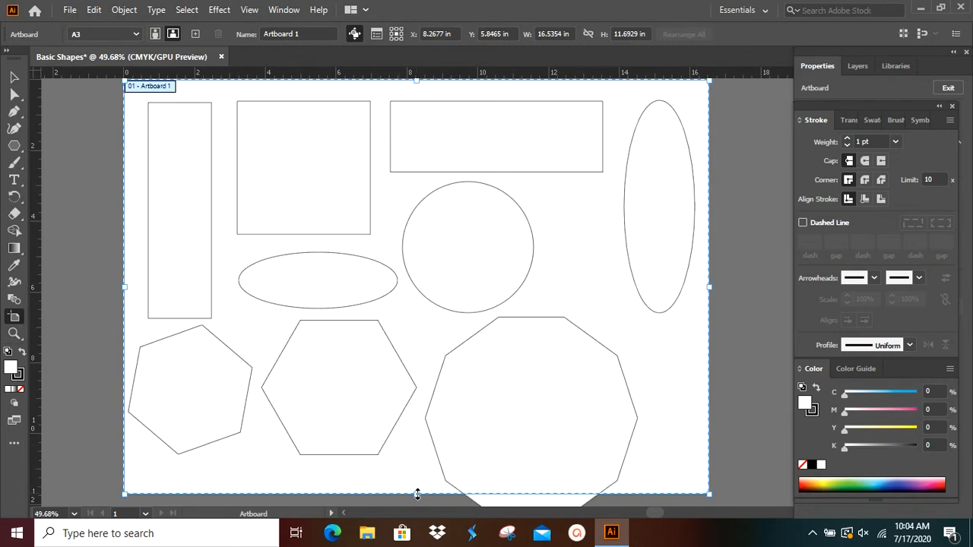
mouse_move(417, 493)
left_mouse_down()
mouse_move(436, 515)
mouse_move(435, 489)
left_mouse_up()
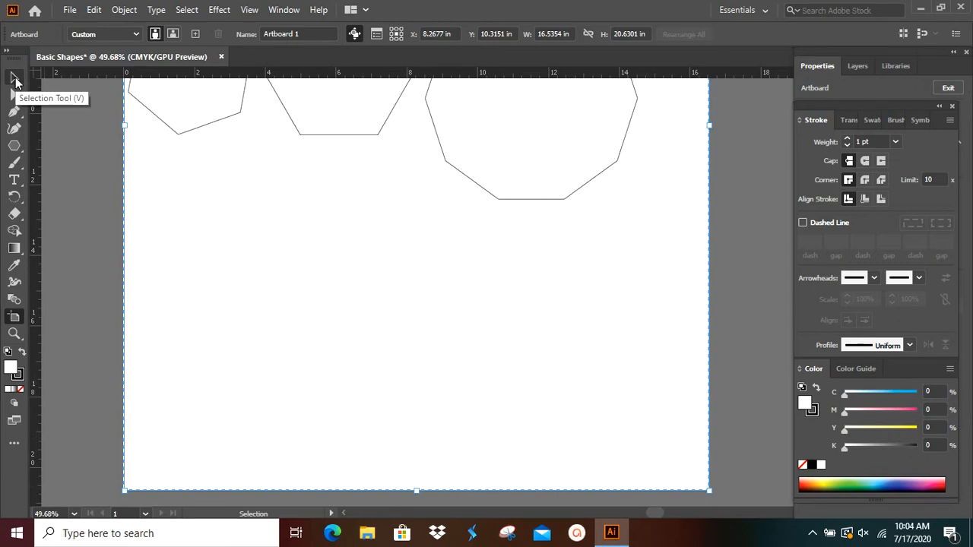
left_click(14, 78)
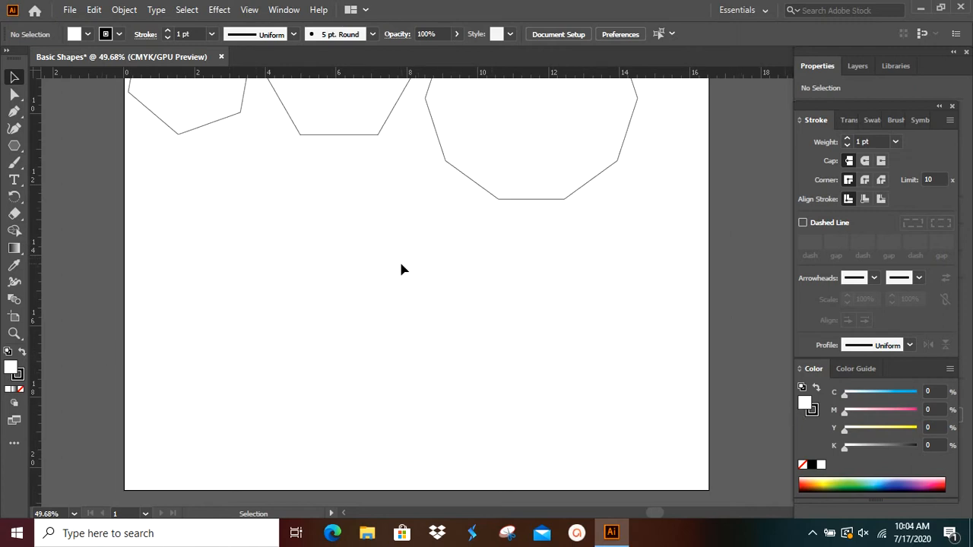
key("space")
mouse_move(482, 217)
left_mouse_down()
mouse_move(495, 228)
mouse_move(487, 218)
left_mouse_up()
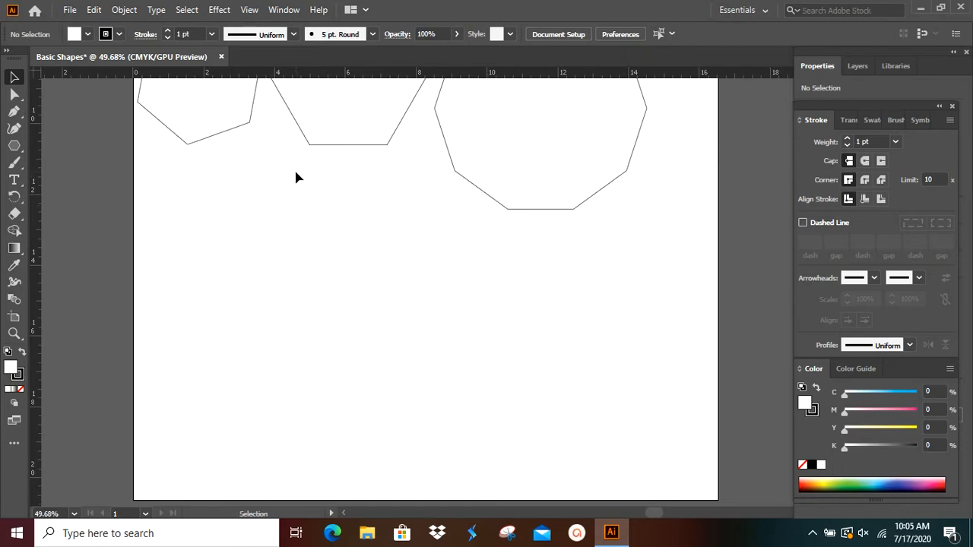
Step: Create a triangle as a three-sided polygon with a 2 in radius, below the tilted polygon and the hexagon
left_click(15, 149)
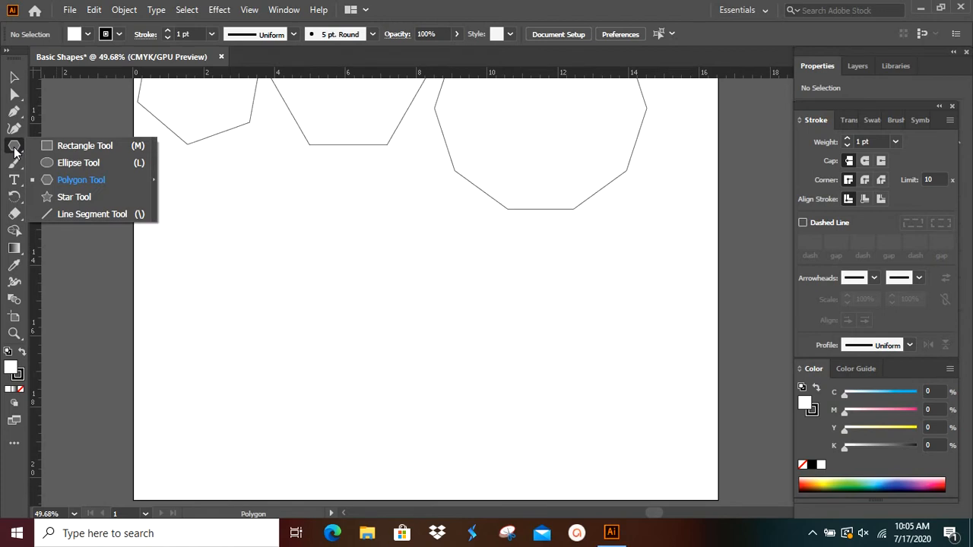
left_click(82, 180)
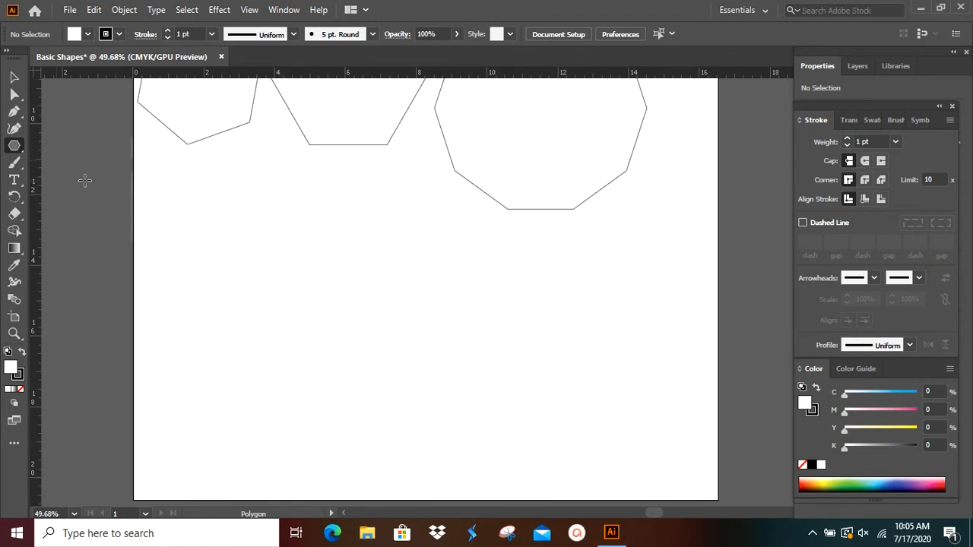
left_click(262, 213)
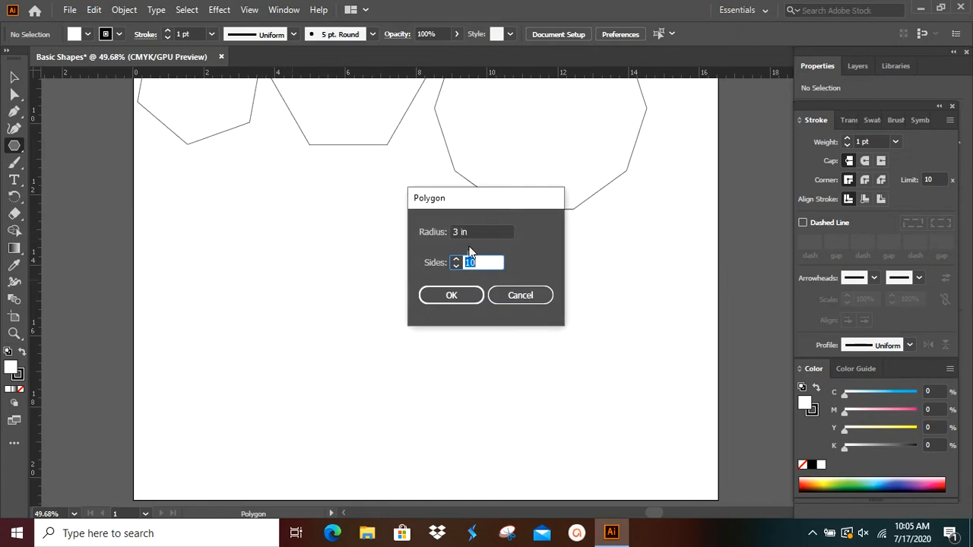
left_click_drag(474, 231, 441, 227)
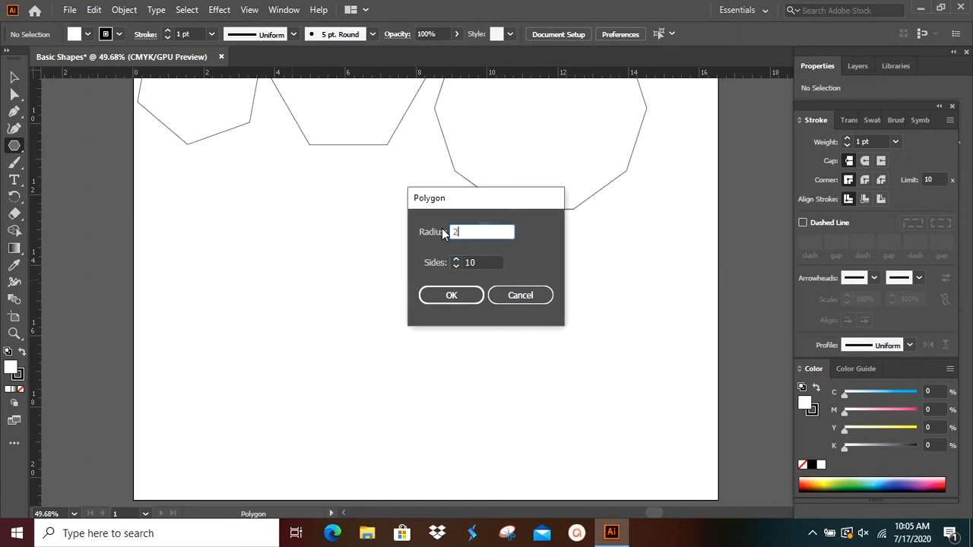
type("2")
left_click_drag(480, 262, 466, 262)
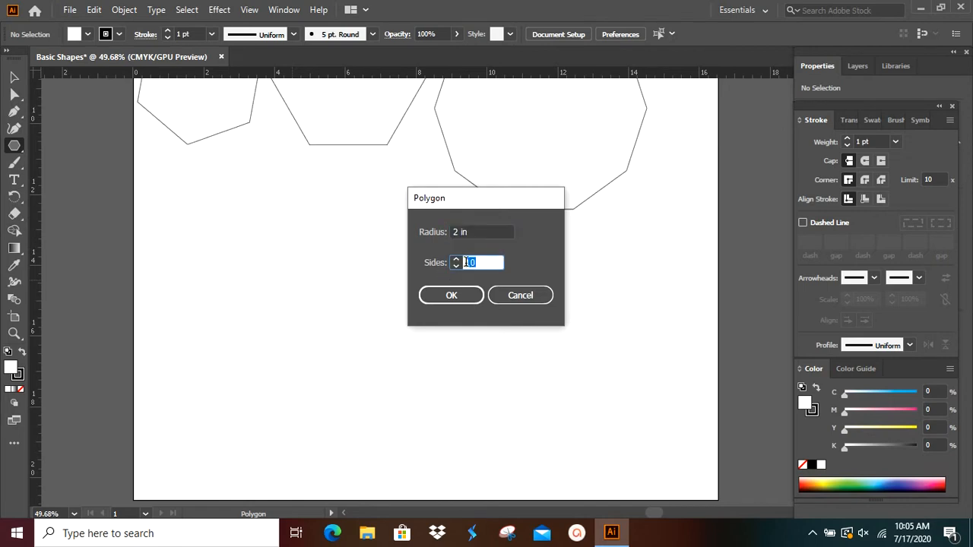
type("3")
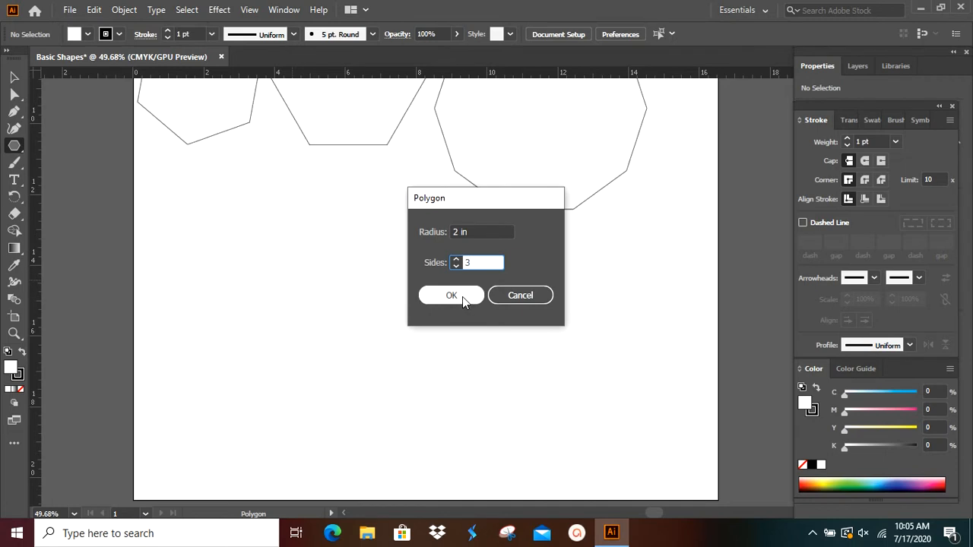
left_click(463, 296)
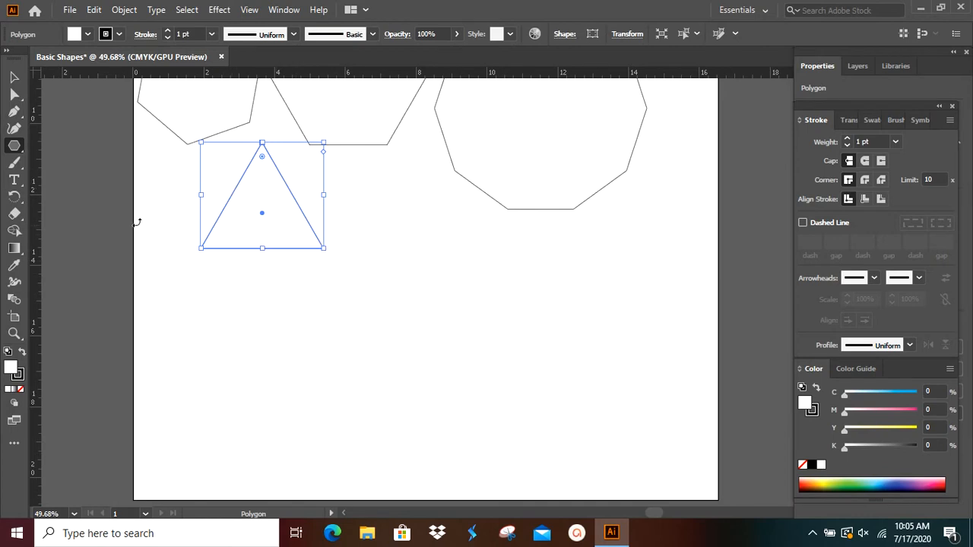
Step: Draw a tilted five-pointed star freehand, and move it onto the artboard below the triangle
left_click_drag(14, 146, 76, 200)
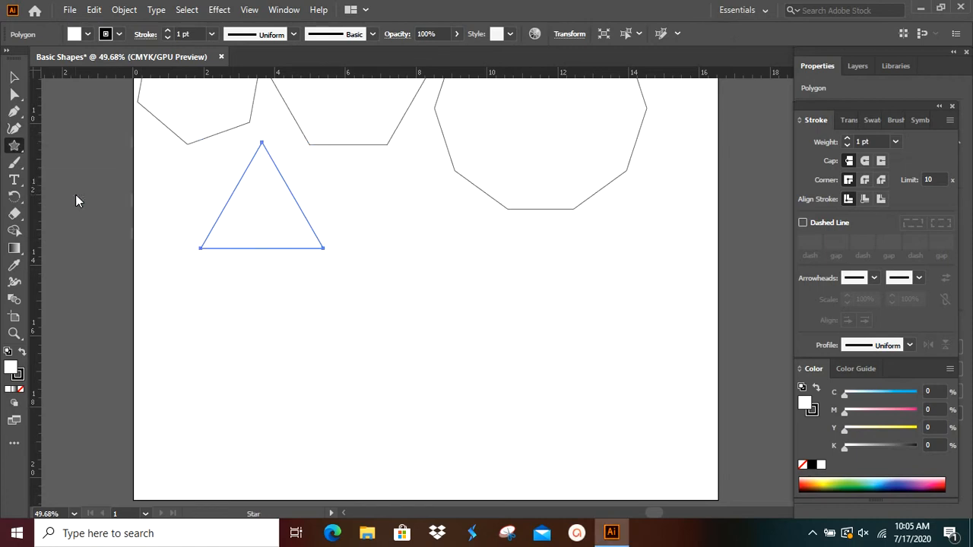
left_click_drag(173, 299, 102, 250)
key("v")
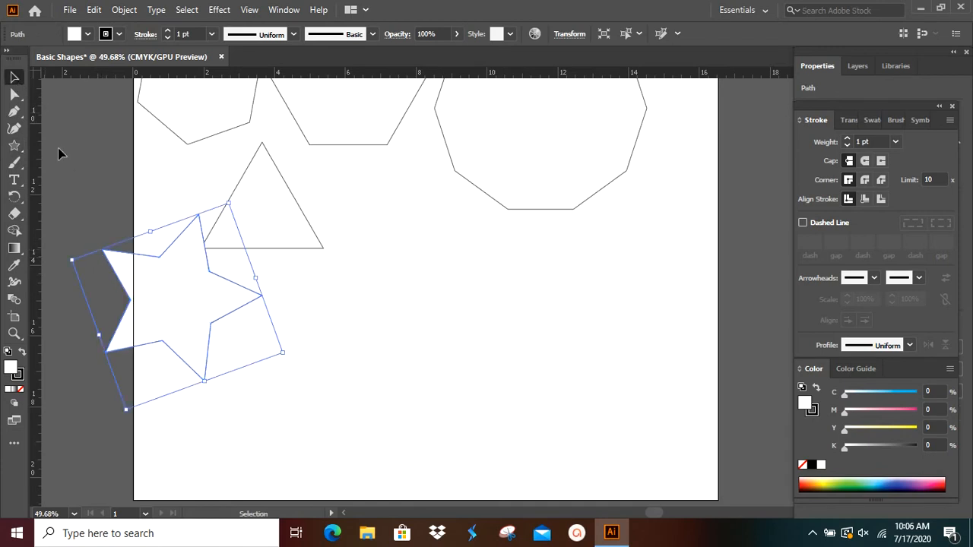
left_click_drag(168, 273, 203, 325)
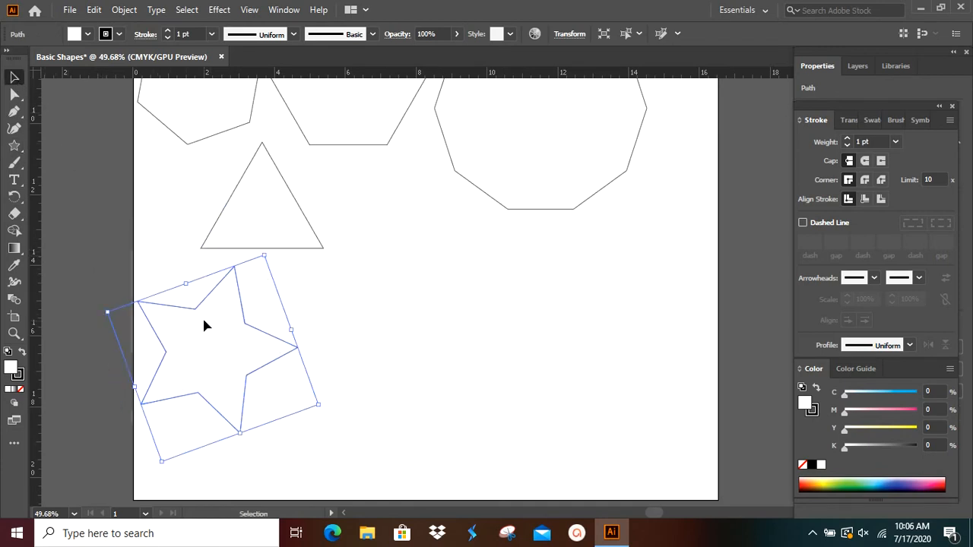
Step: Draw an upright five-pointed star with an outer radius of about 2.08 in, and move it to the right of the tilted star
left_click(14, 145)
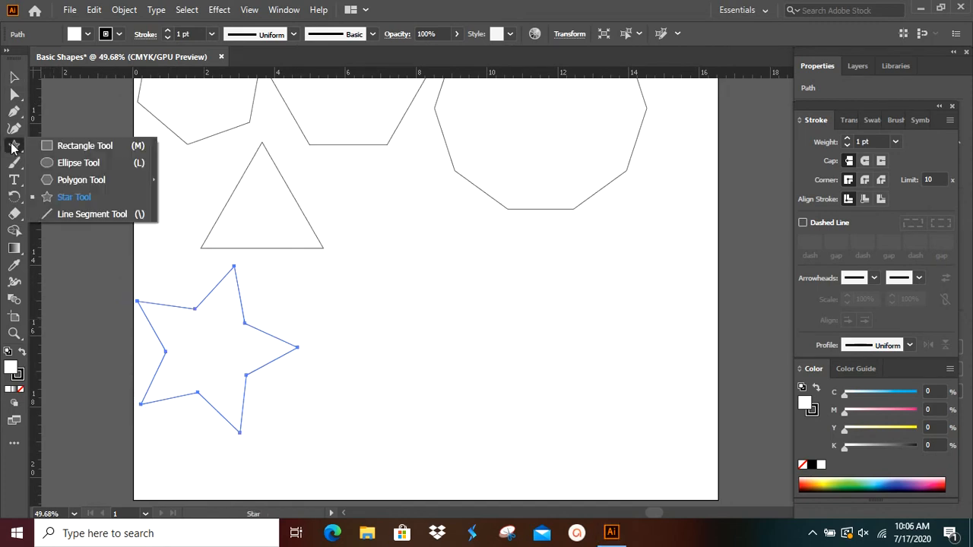
left_click(94, 196)
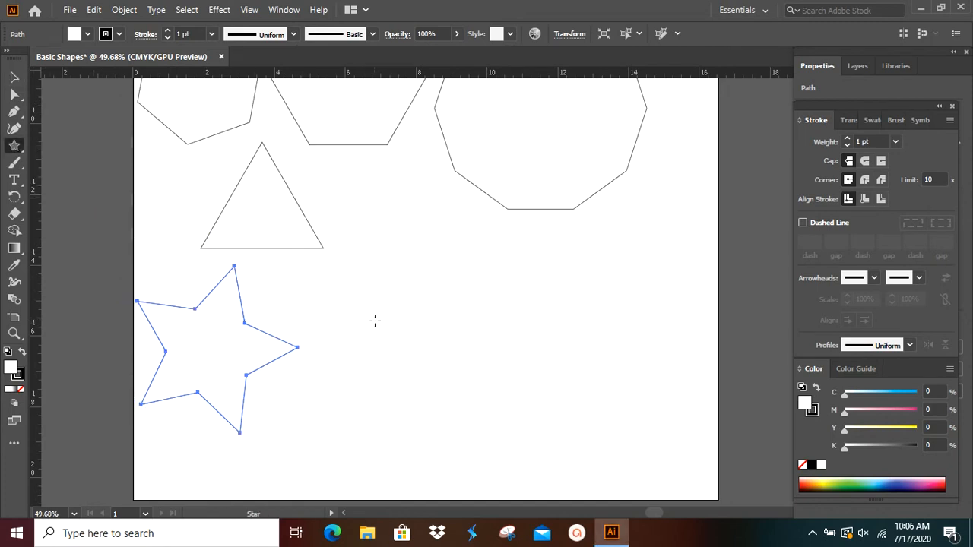
left_click_drag(331, 284, 383, 333)
key("v")
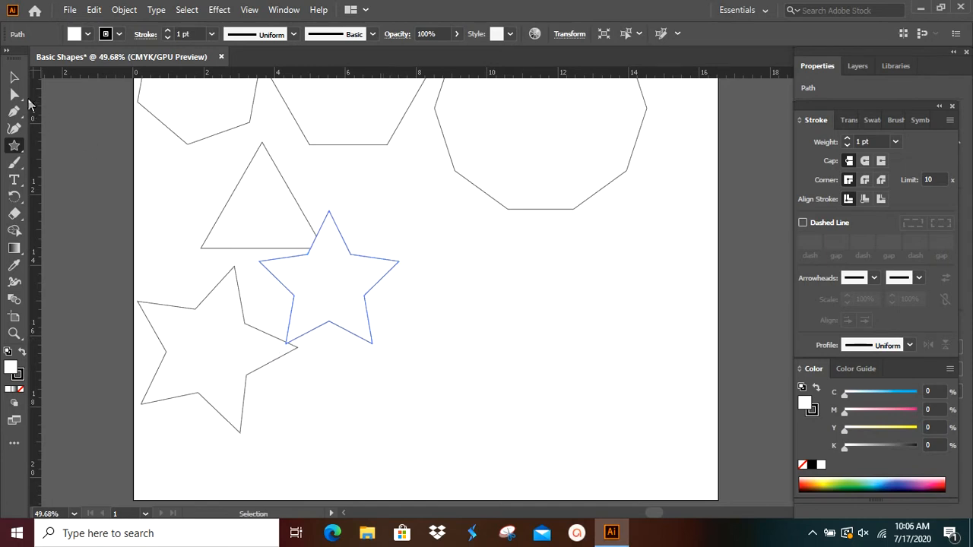
left_click(14, 77)
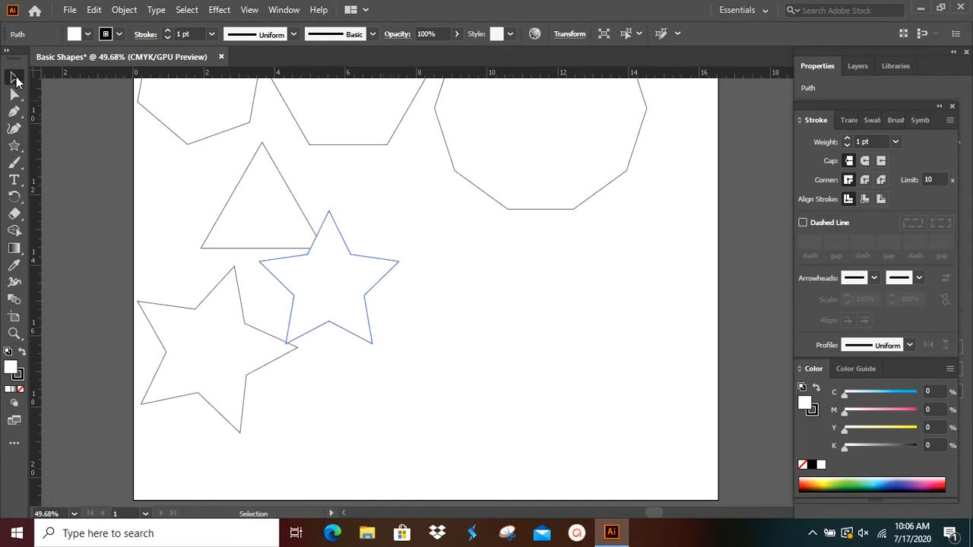
left_click_drag(335, 270, 363, 278)
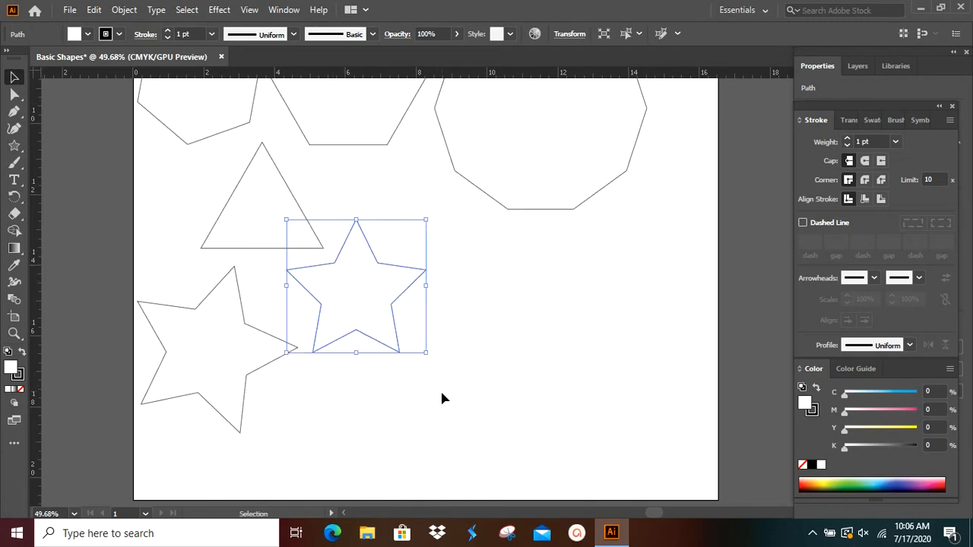
Step: Create a 10-point star with radii of 2 in and 1 in, to the right of the upright star
left_click(15, 146)
left_click(16, 146)
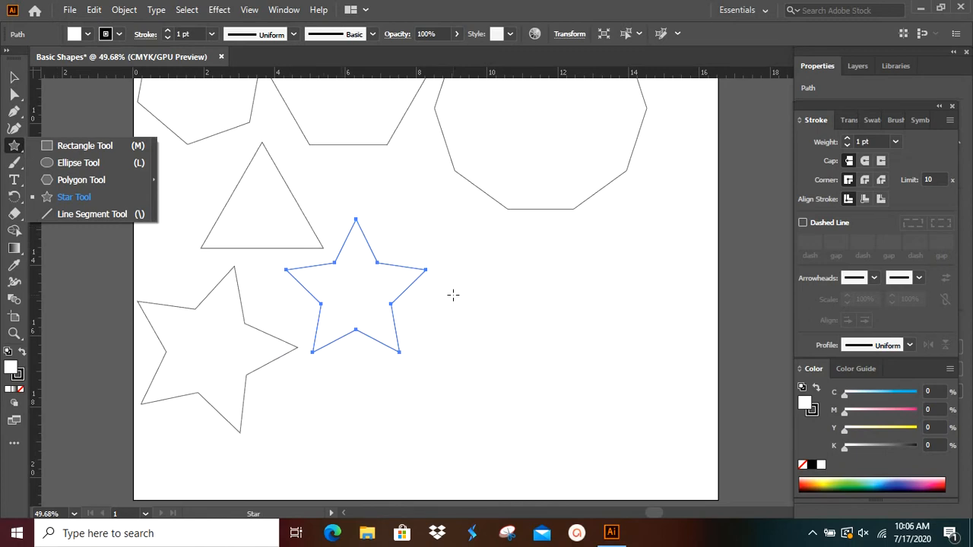
left_click(497, 287)
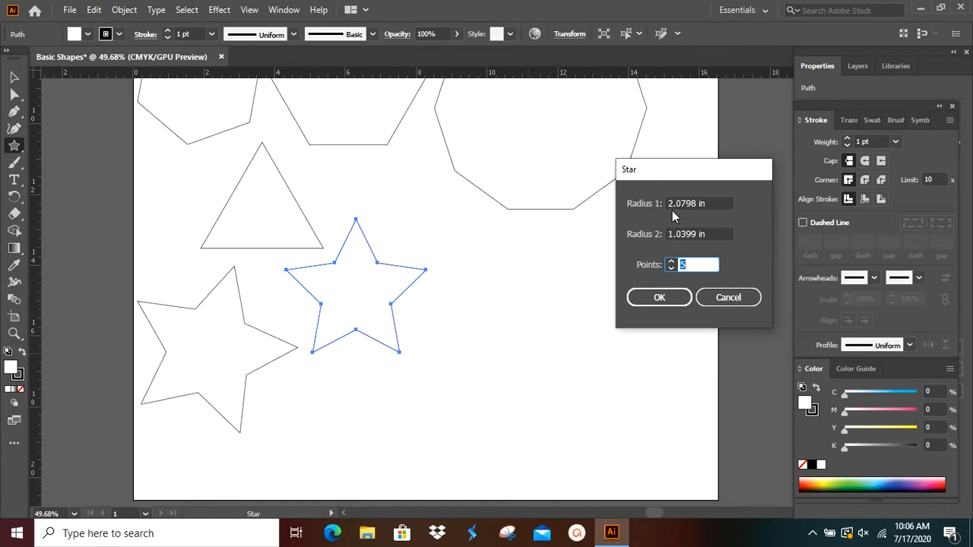
left_click(714, 204)
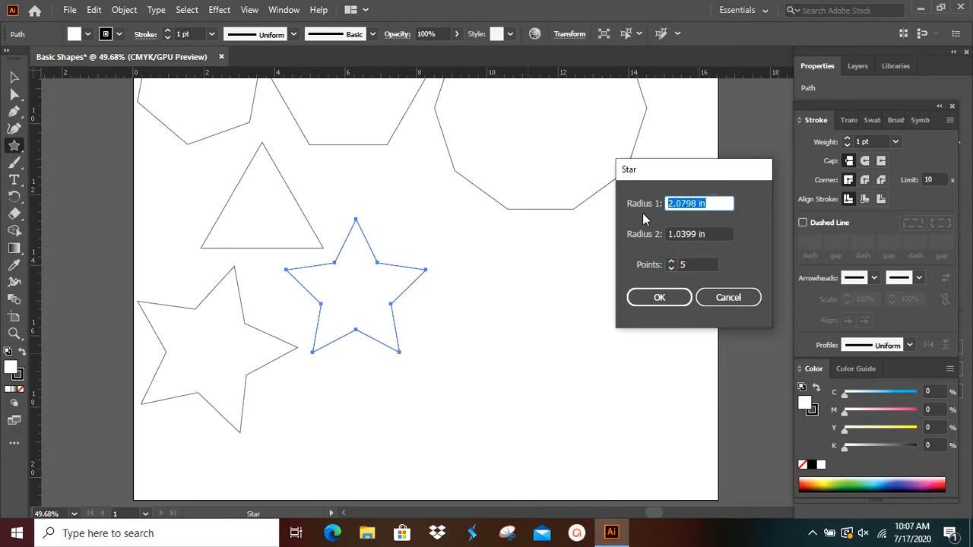
type("2")
left_click_drag(715, 234, 652, 224)
type("1")
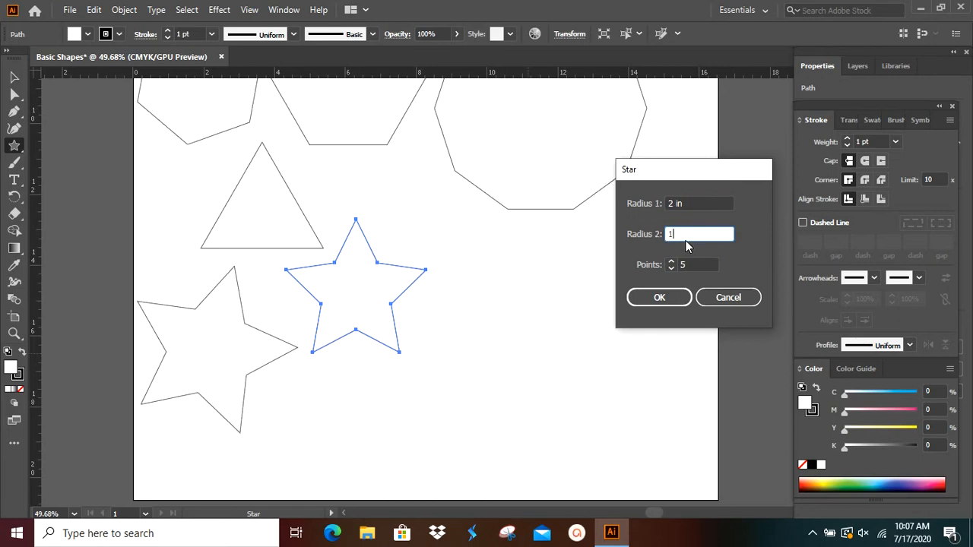
left_click(695, 265)
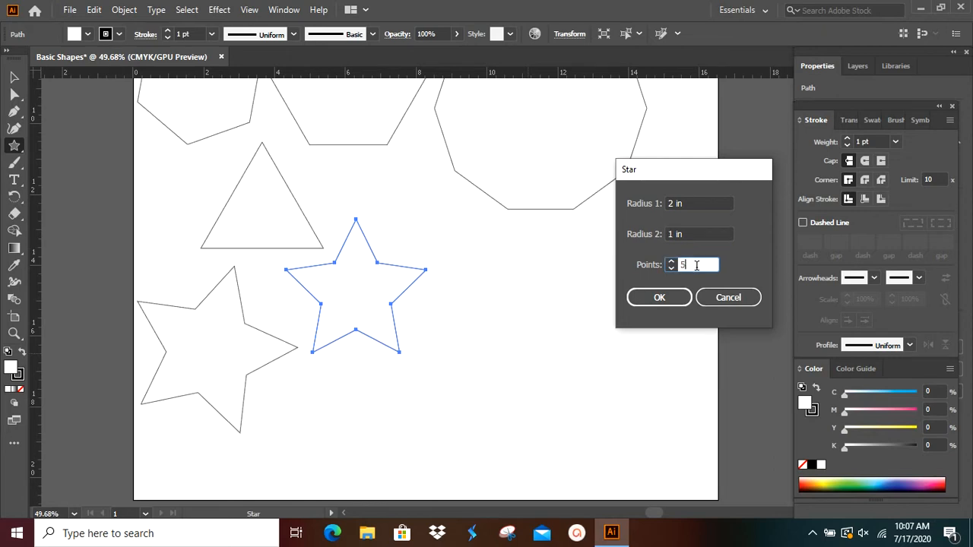
left_click(671, 298)
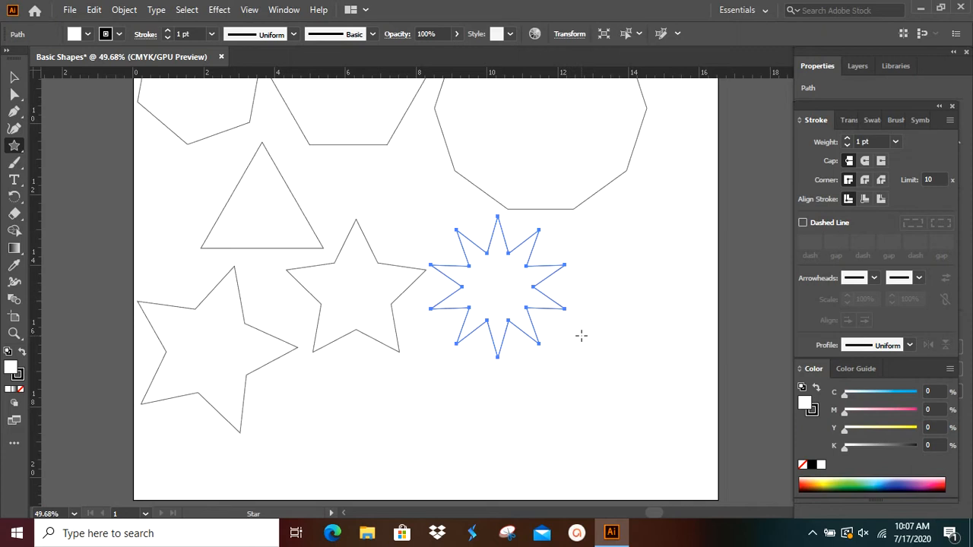
Step: Create a 20-point star with radii of 3 in and 2.7 in, to the right of the 10-point star
left_click(641, 279)
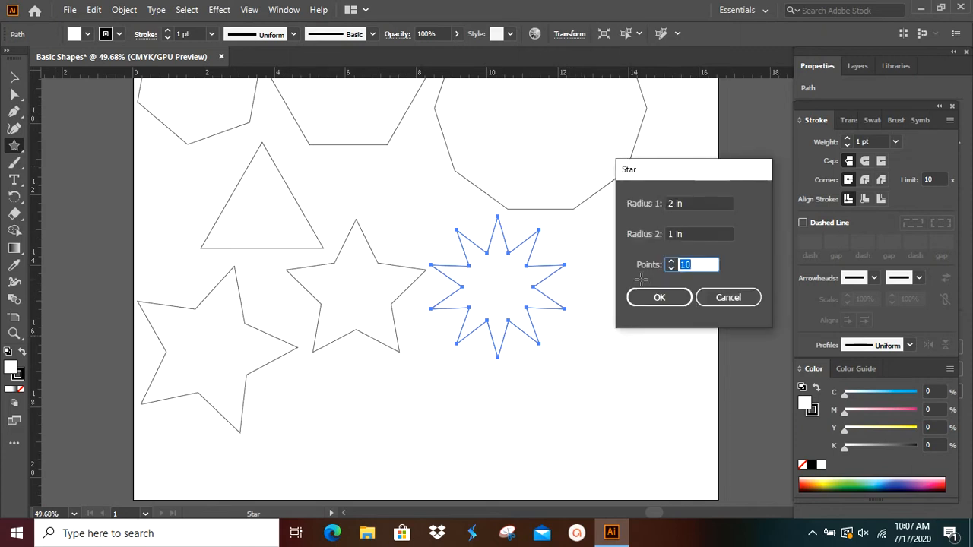
left_click(691, 204)
type("3")
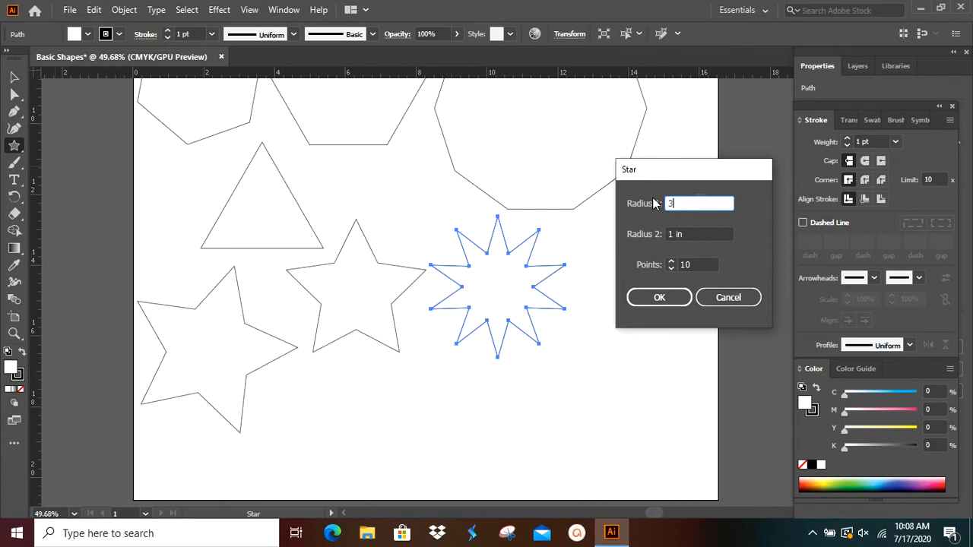
left_click(688, 232)
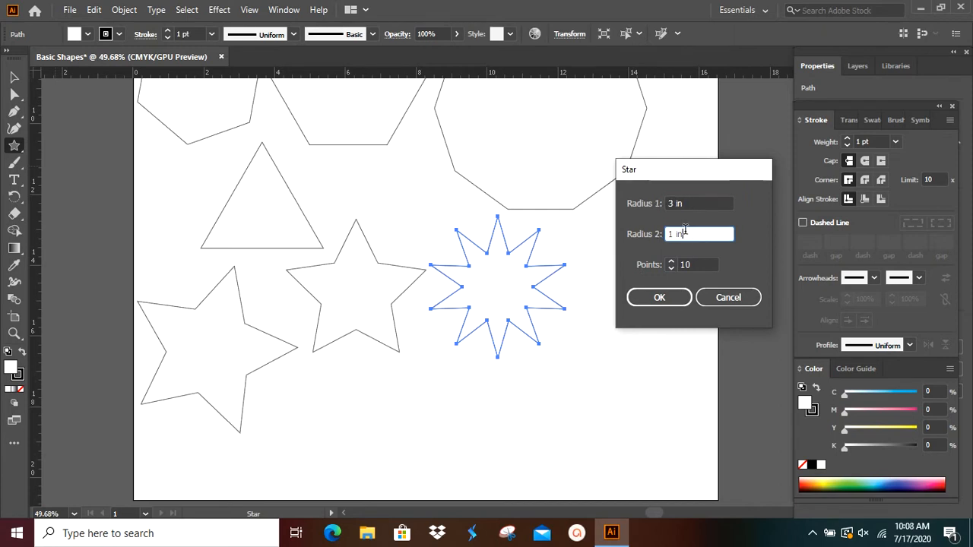
type("2.7")
left_click(691, 264)
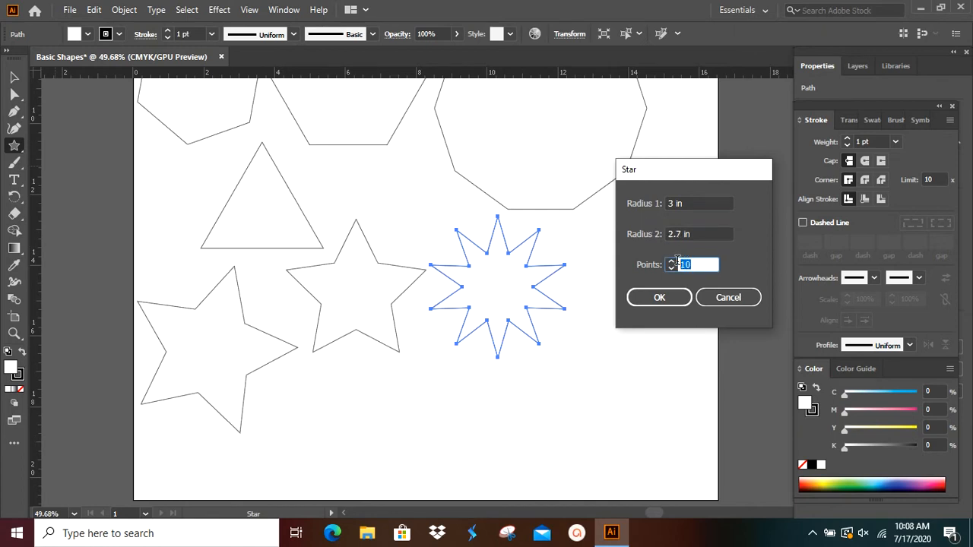
type("20")
left_click(679, 297)
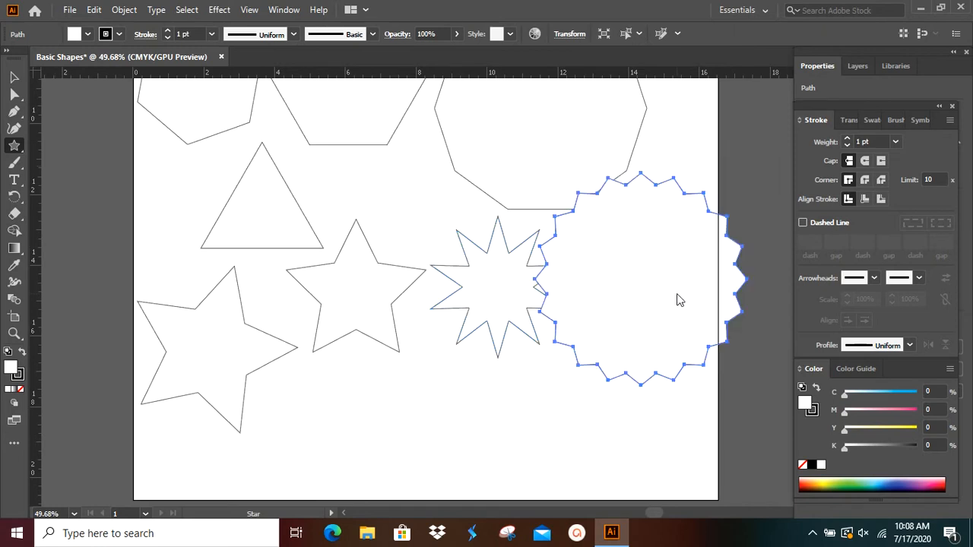
Step: Move the 20-point star right and slightly down, clear of the 10-point star and the ten-sided polygon, and deselect it
key("v")
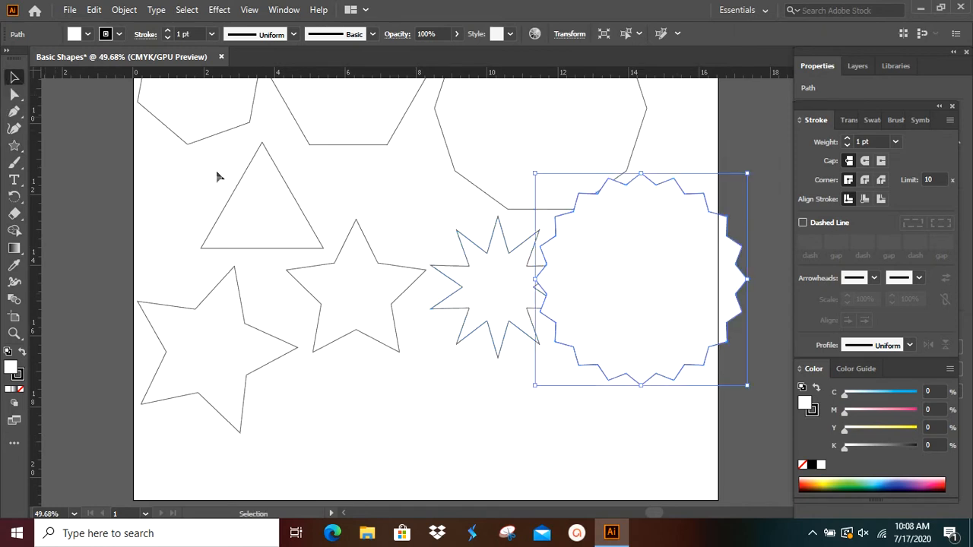
left_click_drag(637, 307, 677, 320)
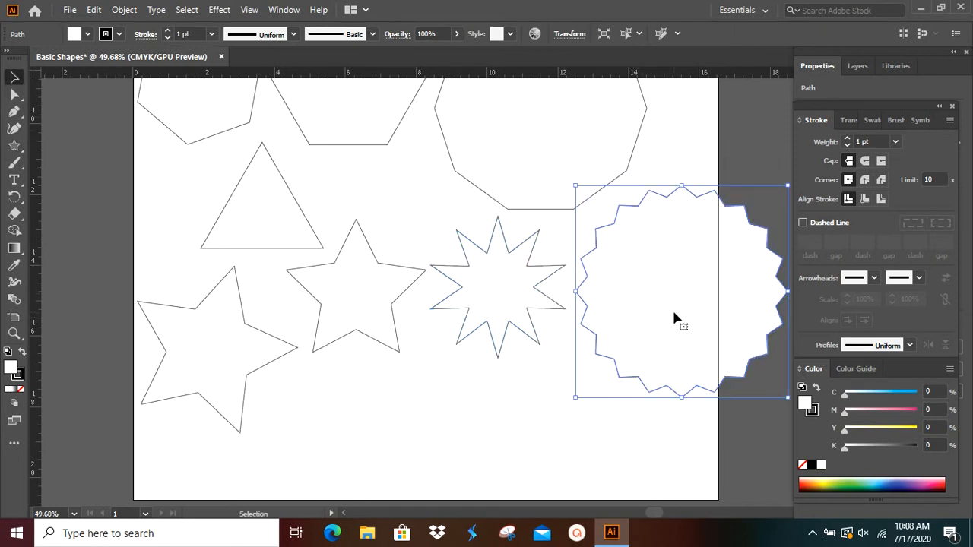
left_click(658, 168)
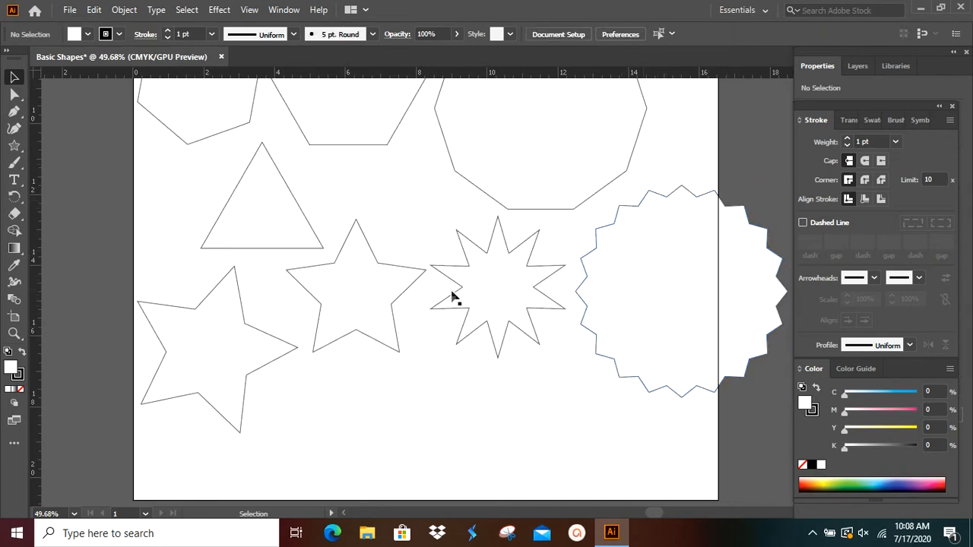
Step: Widen the artboard to about 18.73 in by extending its right edge past the 20-point star
left_click(14, 315)
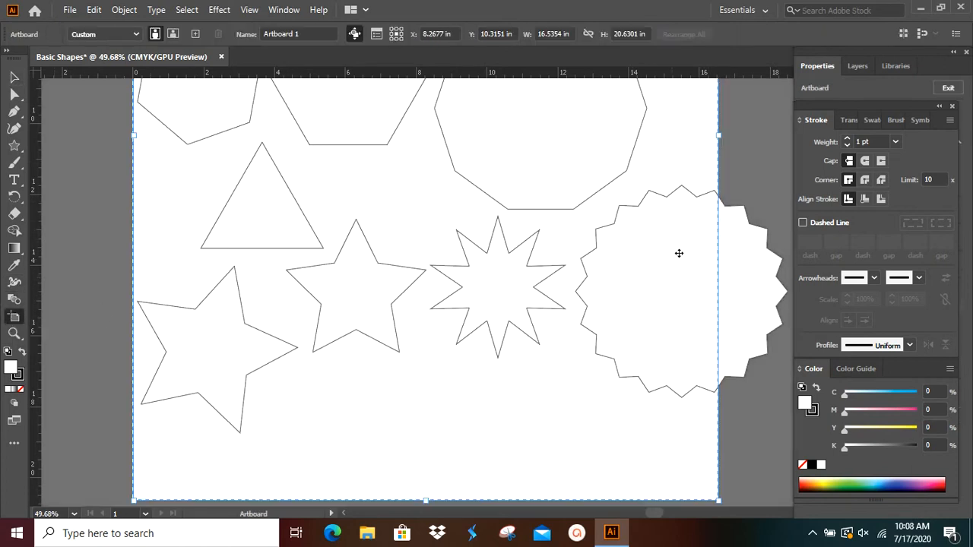
left_click_drag(718, 133, 795, 167)
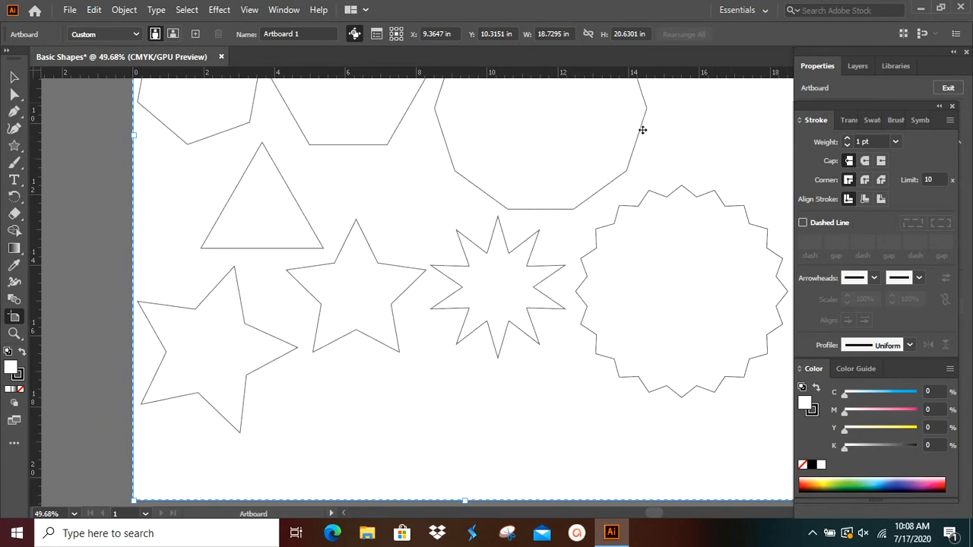
left_click(14, 78)
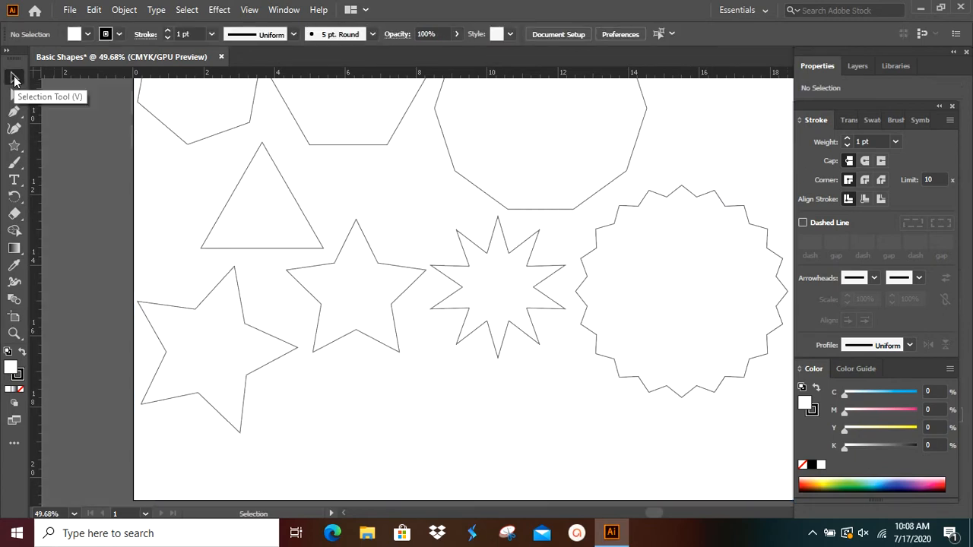
Step: Draw a nearly horizontal line segment about 2.82 in long, below the tilted five-pointed star
left_click(16, 148)
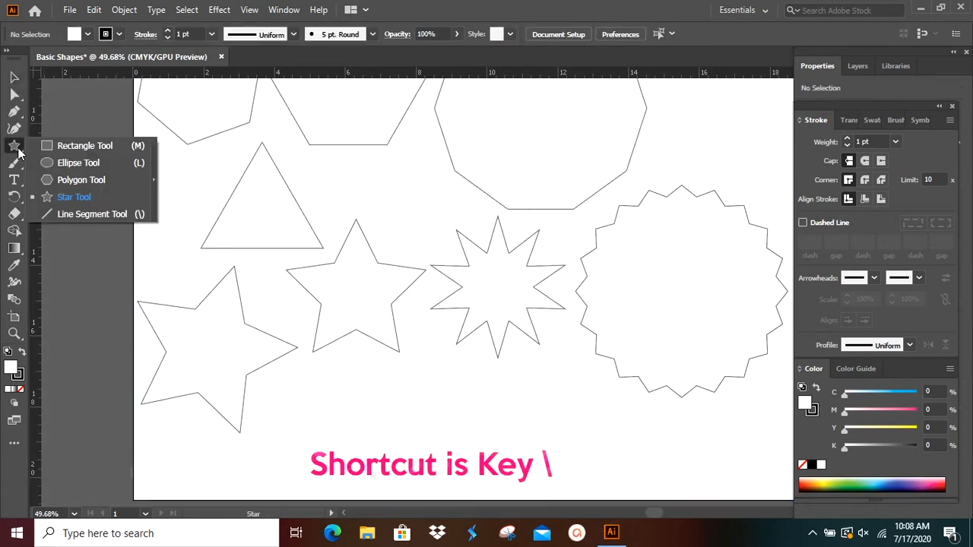
left_click(86, 215)
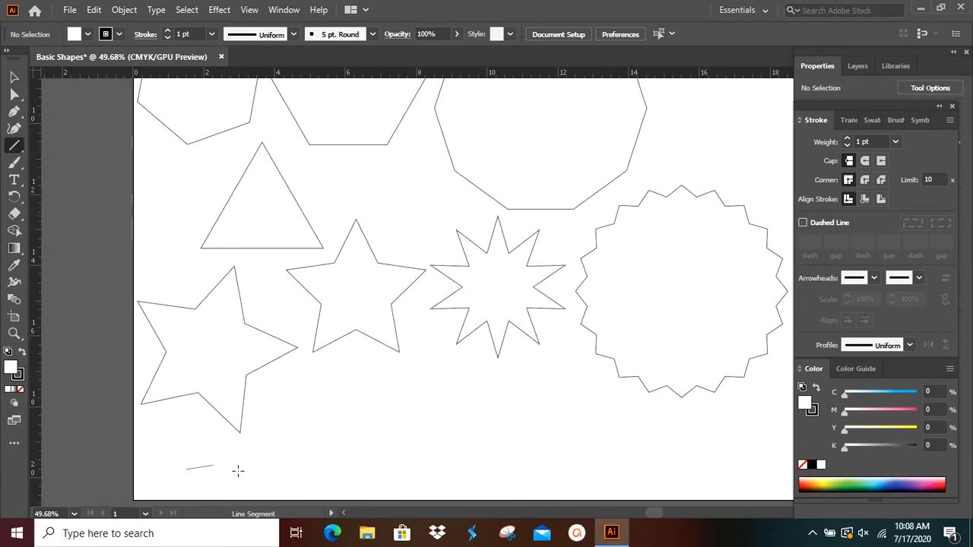
left_click_drag(238, 471, 286, 465)
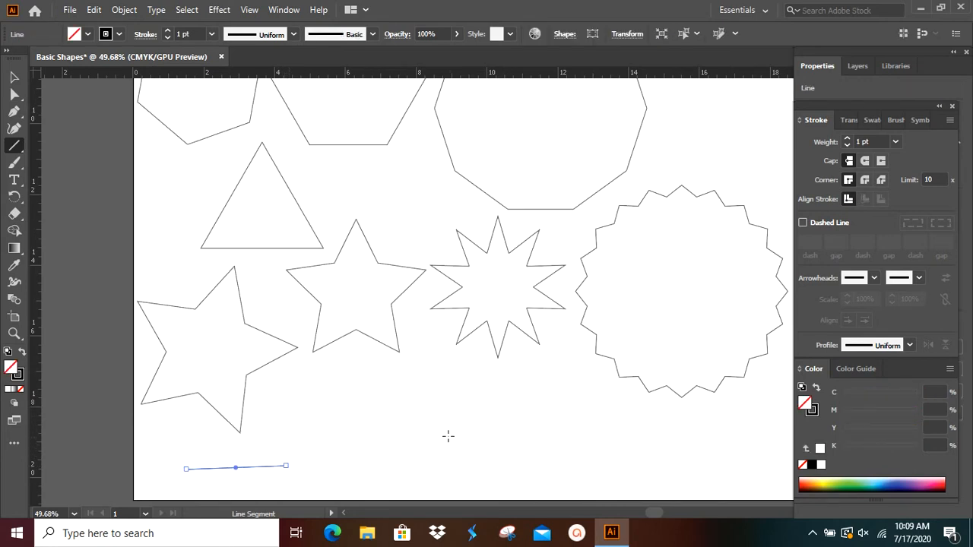
Step: Create a 6 in line segment at a 45° angle, and move it into the empty area below the upright and 10-point stars
left_click(381, 396)
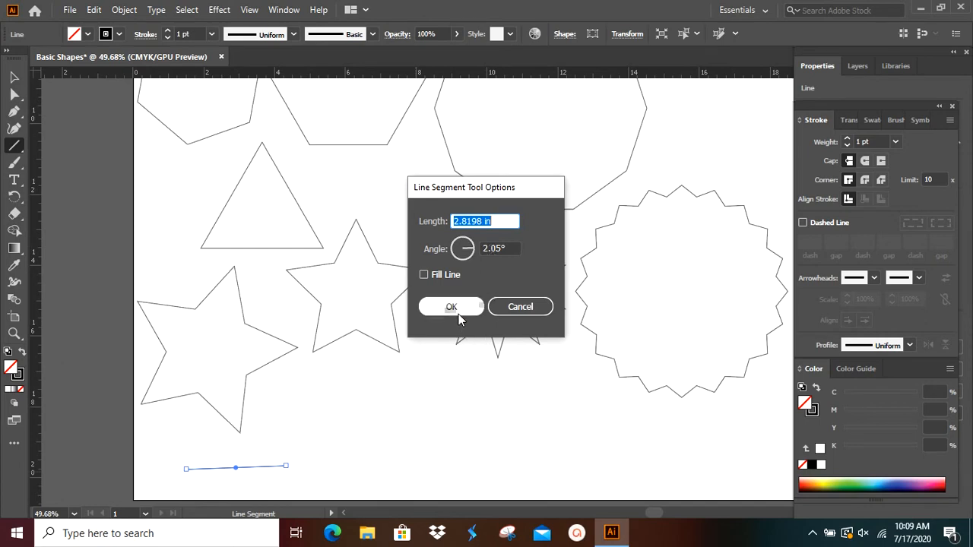
type("6")
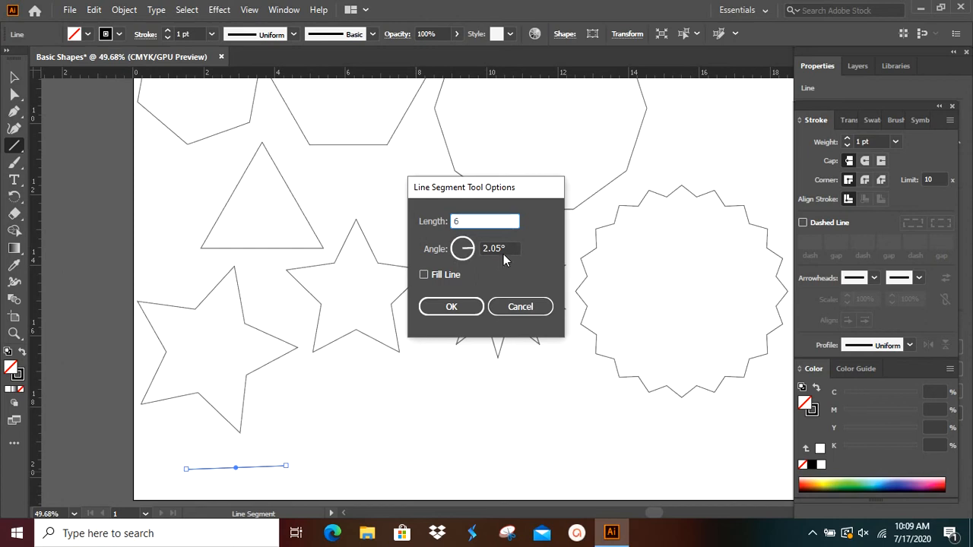
key("Tab")
type("4")
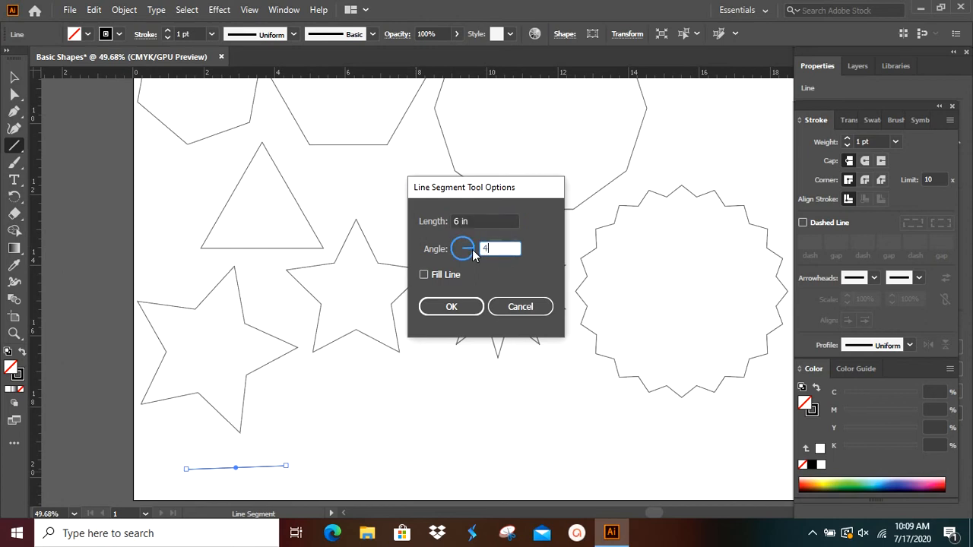
left_click(467, 309)
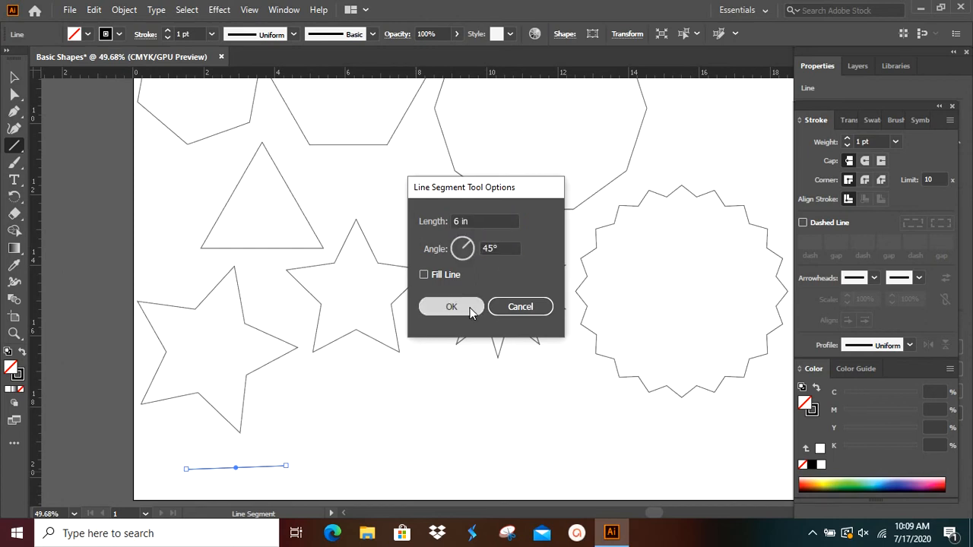
left_click(14, 76)
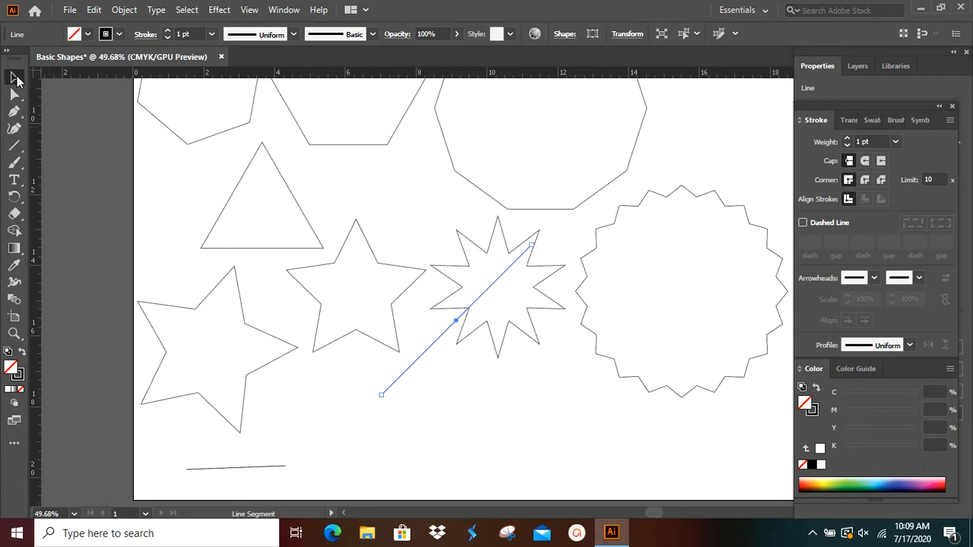
left_click_drag(446, 332, 396, 434)
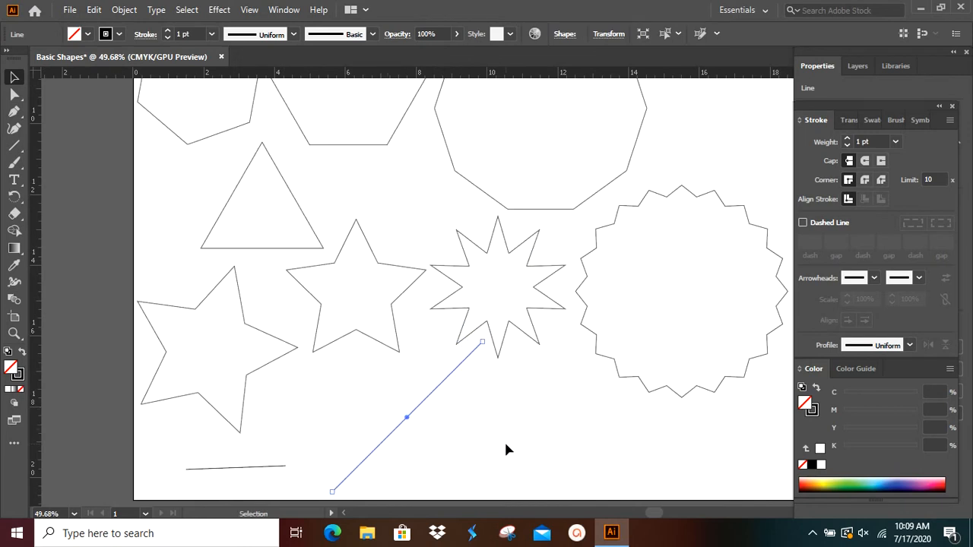
Step: Look over the rectangles, ellipses, polygons and stars drawn across the artboard
left_click_drag(557, 213, 559, 517)
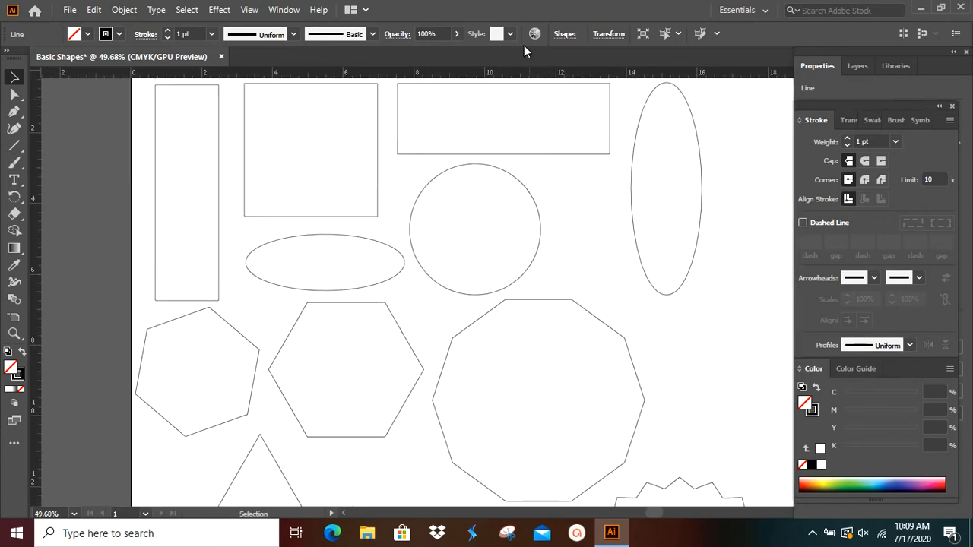
left_click_drag(517, 120, 512, 37)
left_click_drag(515, 303, 459, 128)
left_click_drag(465, 272, 510, 450)
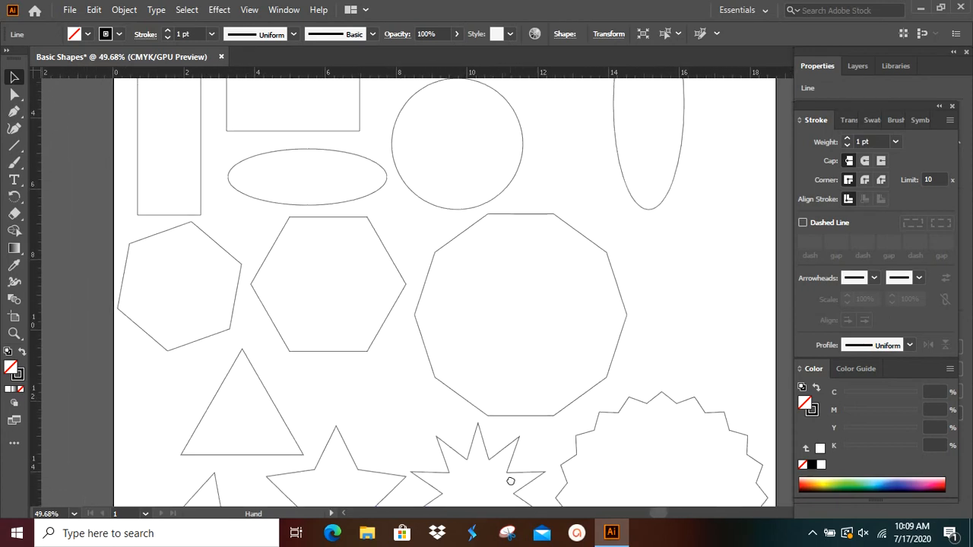
mouse_move(482, 147)
left_mouse_down()
mouse_move(466, 221)
mouse_move(474, 258)
mouse_move(462, 250)
mouse_move(475, 119)
mouse_move(465, 86)
left_mouse_up()
left_click_drag(480, 235, 460, 96)
mouse_move(458, 215)
left_mouse_down()
mouse_move(464, 163)
mouse_move(472, 328)
left_mouse_up()
scroll(322, 273, "left", 1)
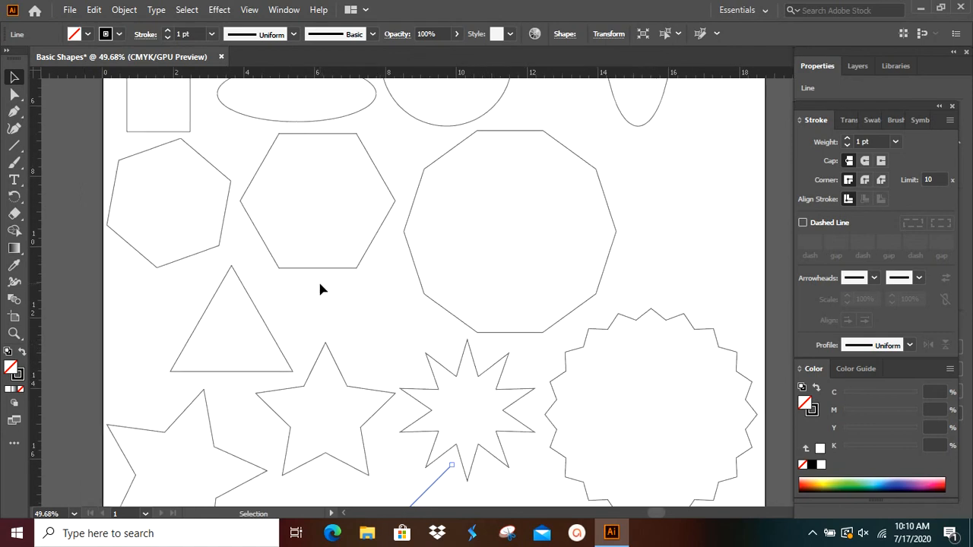
Step: Fill the upright five-pointed star with bright yellow (about C 2.5, M 1.9, Y 89, K 0), and deselect it
left_click(325, 352)
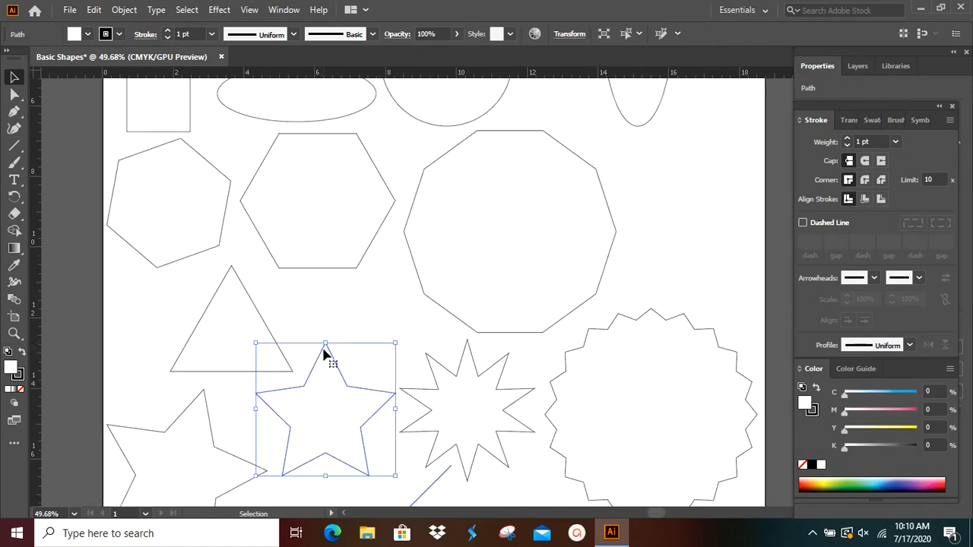
double_click(14, 370)
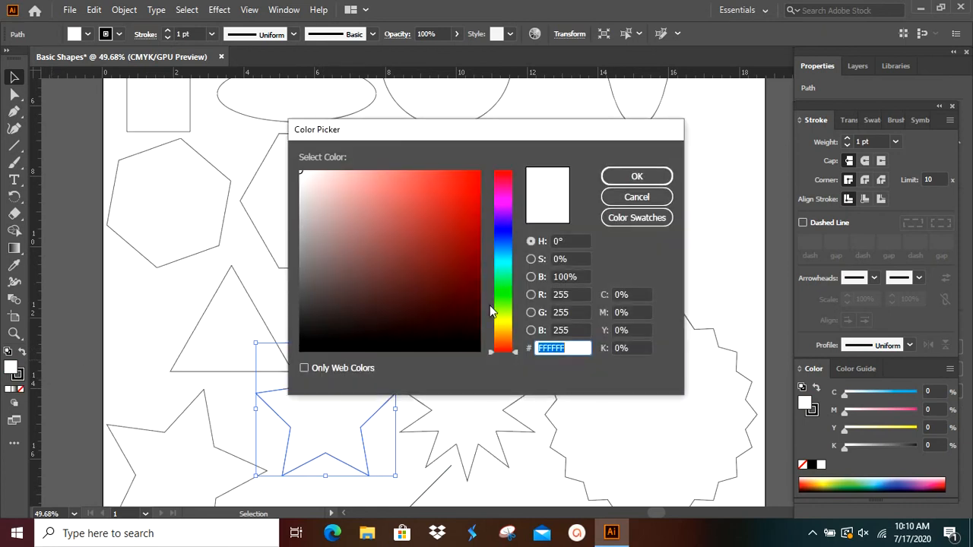
left_click_drag(502, 323, 503, 325)
mouse_move(432, 229)
left_mouse_down()
mouse_move(466, 161)
mouse_move(442, 156)
left_mouse_up()
left_click(636, 176)
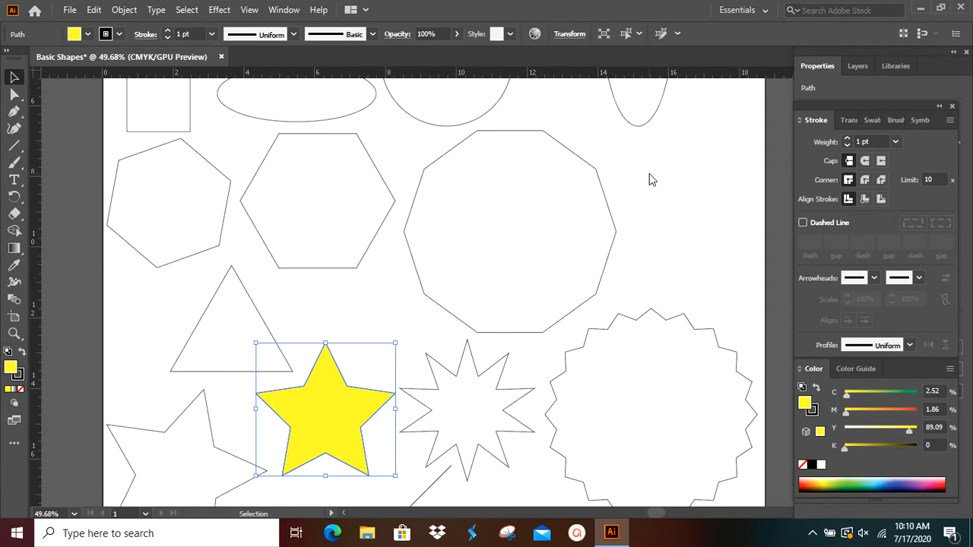
left_click(647, 171)
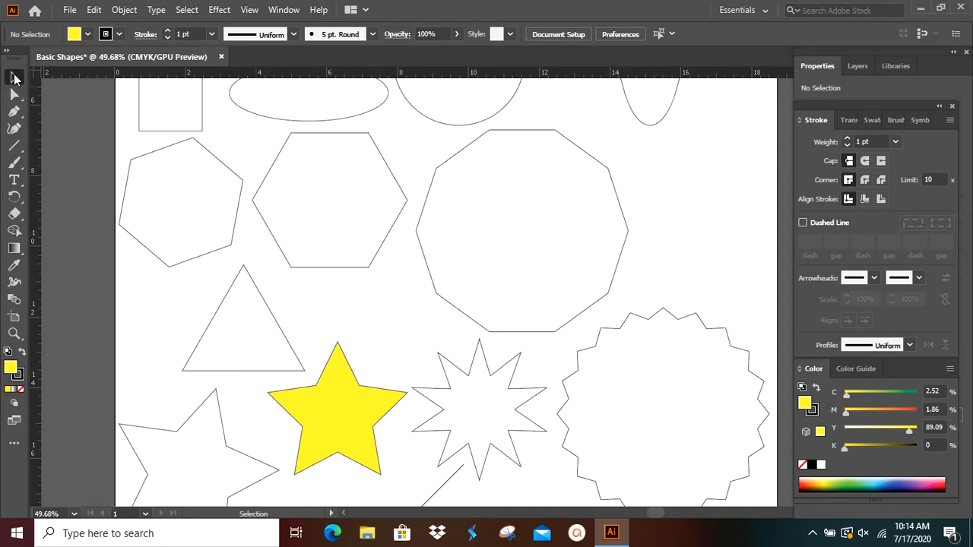
Step: With the Selection tool, shift the whole ten-sided polygon slightly up and right, and the yellow star slightly down
left_click(539, 265)
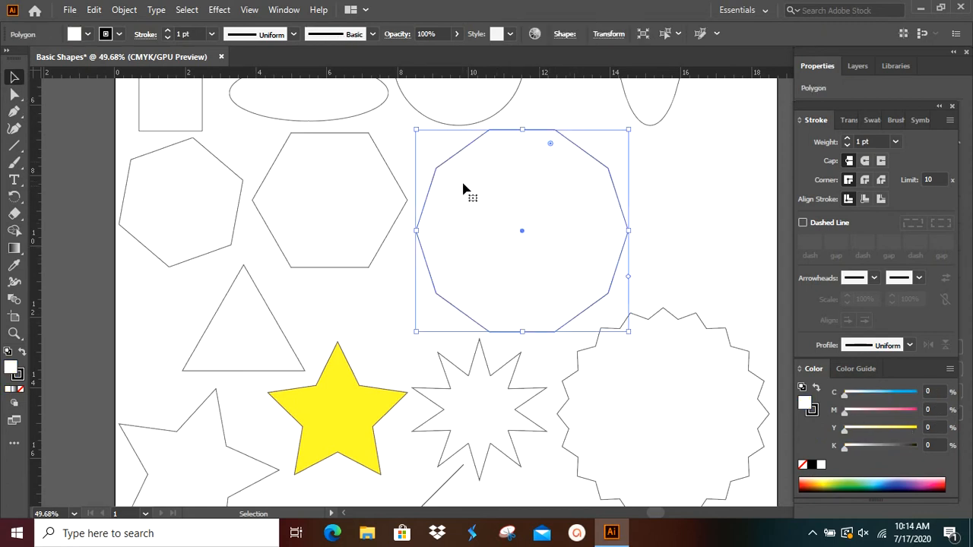
left_click(300, 157)
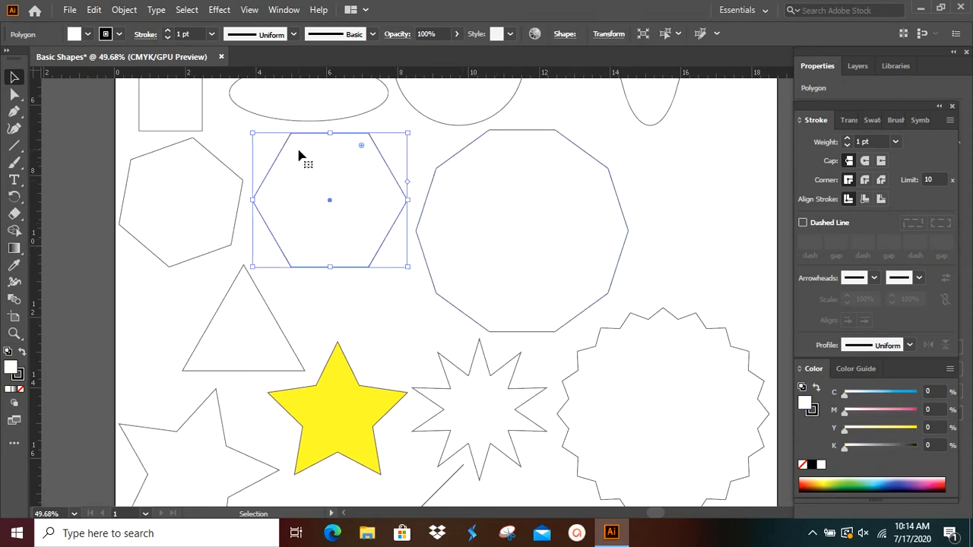
left_click(188, 167)
mouse_move(576, 218)
left_mouse_down()
mouse_move(617, 225)
mouse_move(701, 218)
mouse_move(580, 198)
left_mouse_up()
key("ctrl+z")
left_click(377, 358)
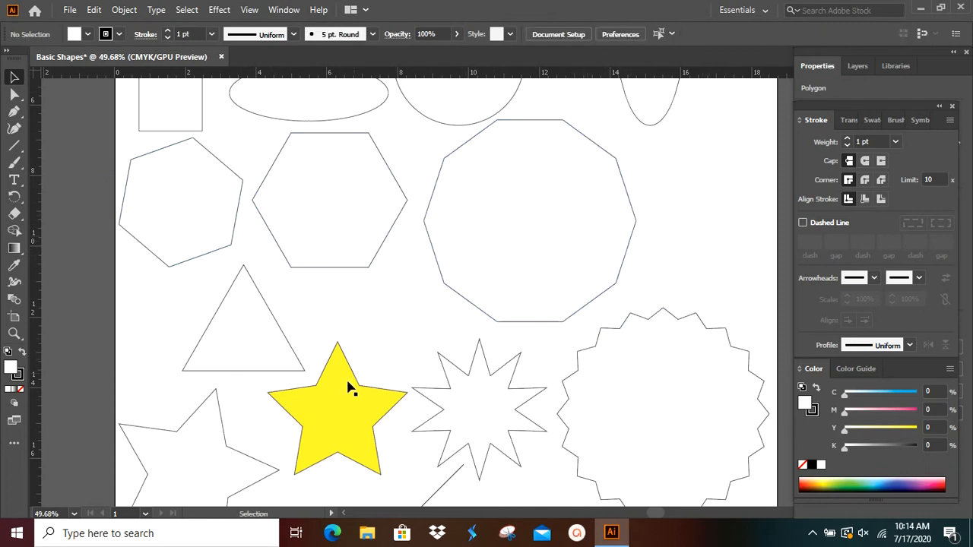
mouse_move(351, 395)
left_mouse_down()
mouse_move(373, 278)
mouse_move(353, 401)
left_mouse_up()
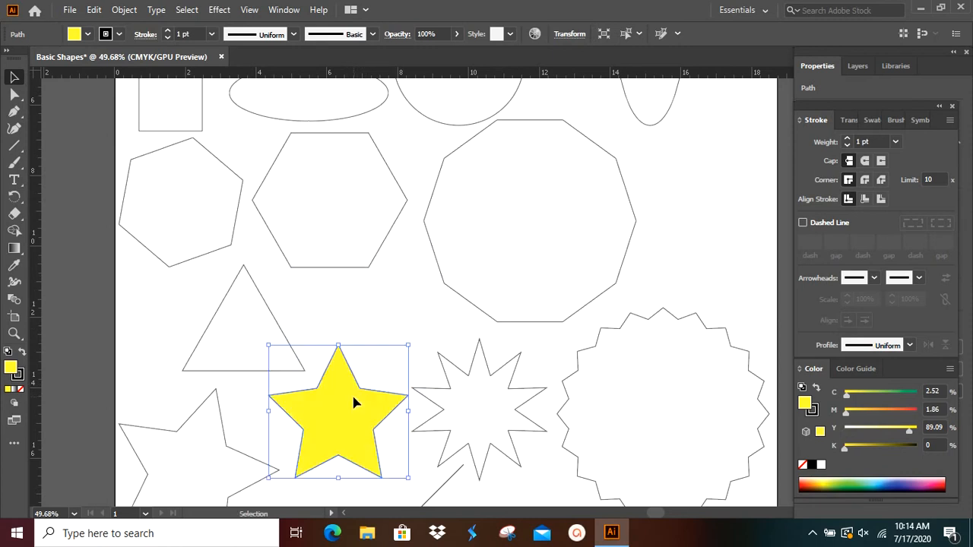
Step: Reshape the yellow star with Direct Selection, moving its top point to about X 7.83, Y 10.79 in and the adjacent right inner point to about X 7.33, Y 13.27 in
left_click(13, 94)
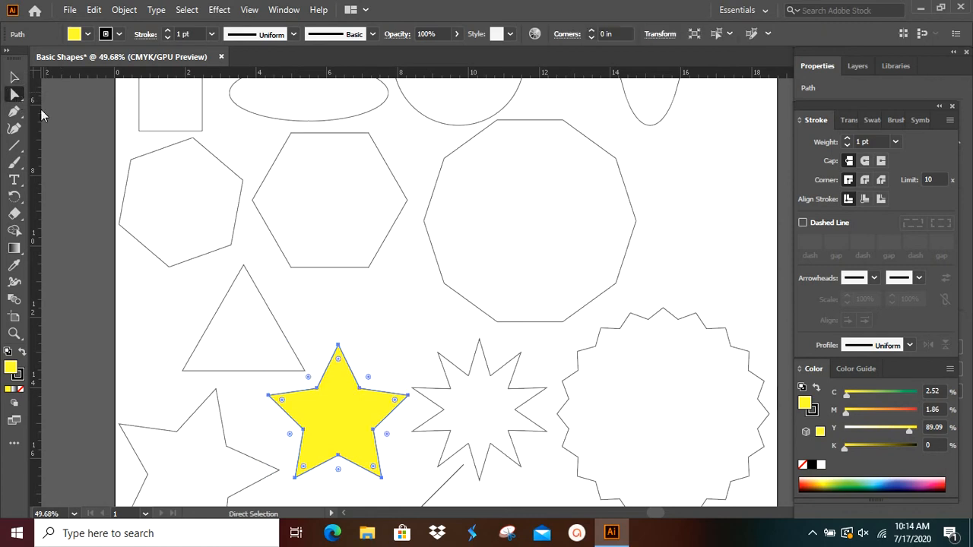
left_click(338, 345)
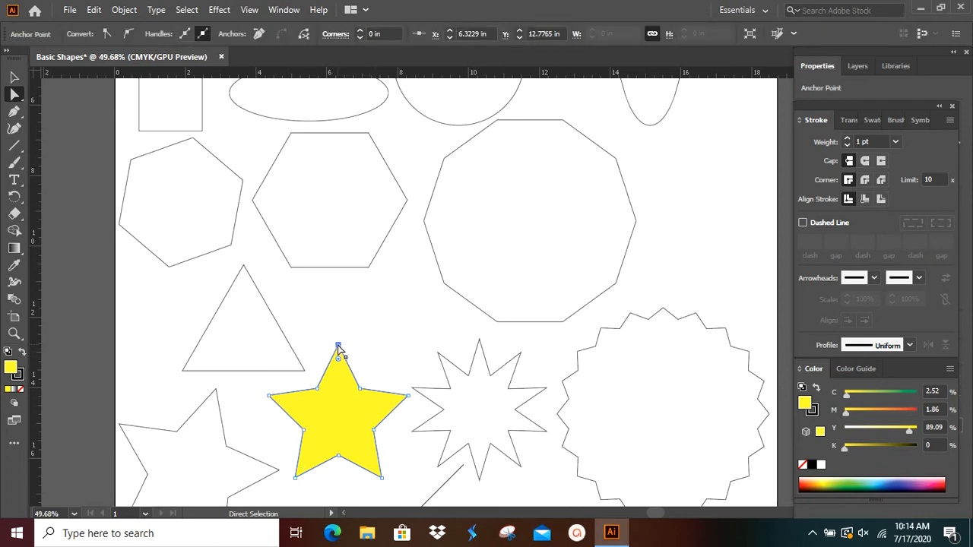
left_click_drag(339, 348, 392, 279)
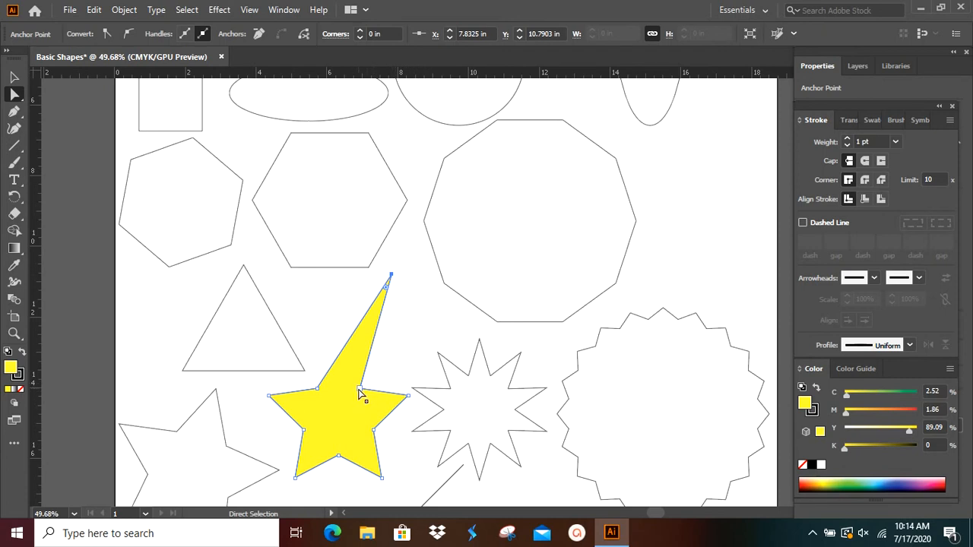
left_click_drag(360, 393, 374, 367)
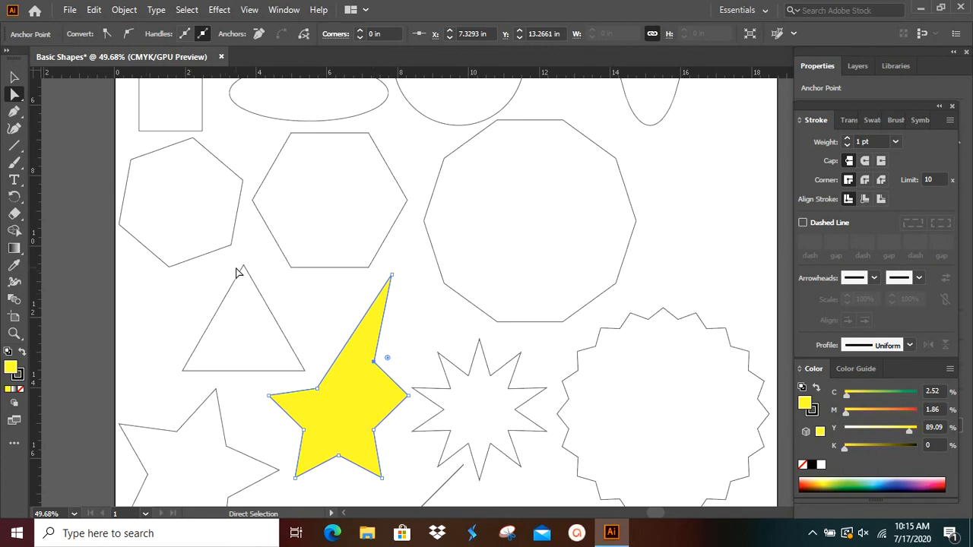
Step: With Direct Selection, move the triangle's apex far left and shift the flat-topped hexagon's upper-right edge inward, its right corner at about X 7.87, Y 9.0 in
left_click_drag(243, 269, 133, 279)
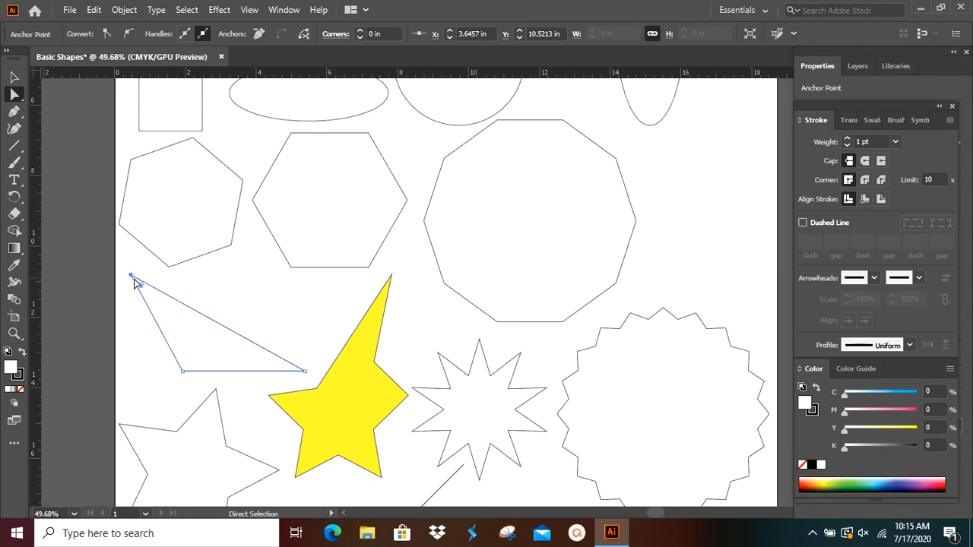
left_click(406, 200)
mouse_move(406, 200)
left_mouse_down()
mouse_move(356, 197)
mouse_move(395, 236)
mouse_move(393, 211)
left_mouse_up()
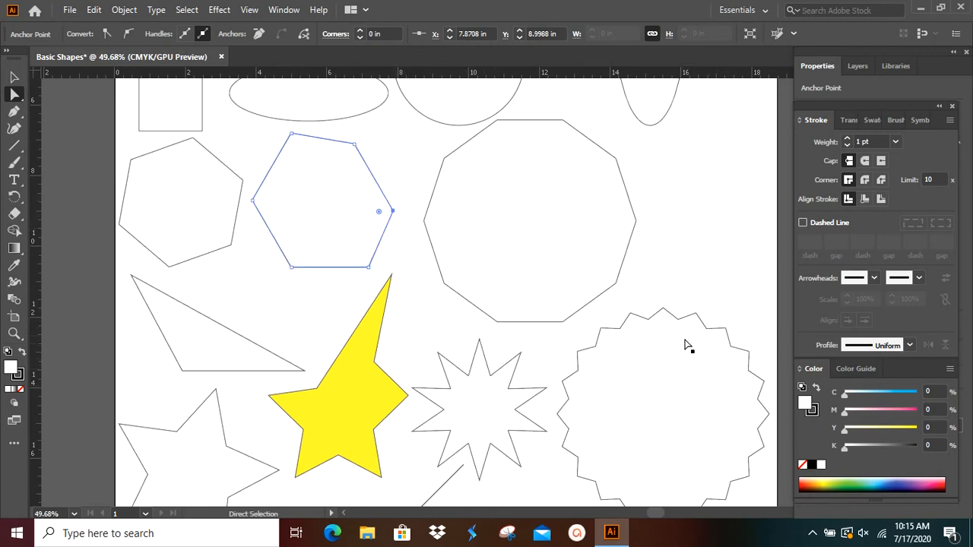
Step: Pull the large many-pointed star's top tip up to about X 15.82, Y 8.60 in and stretch the next tip to its right into a similar spike
left_click_drag(662, 311, 673, 196)
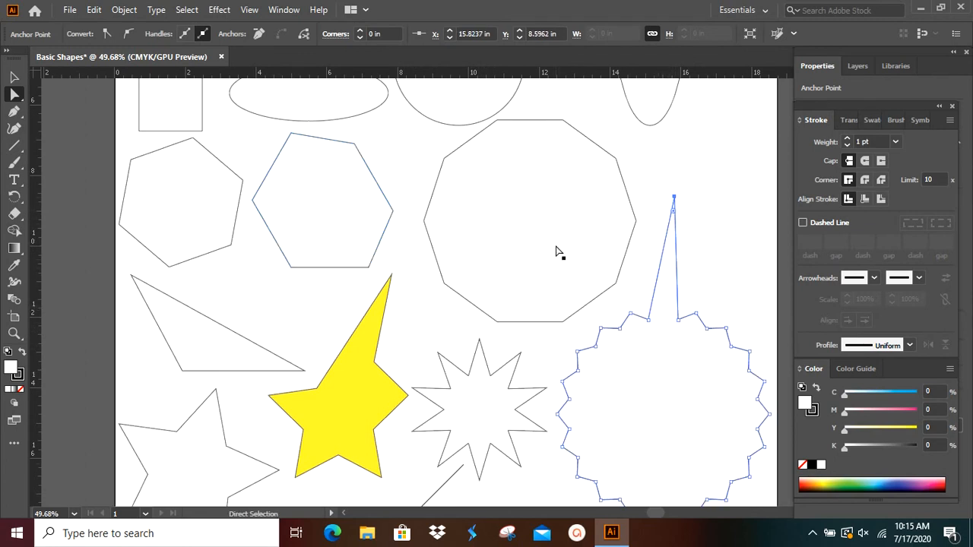
left_click(696, 313)
left_click_drag(696, 314, 723, 211)
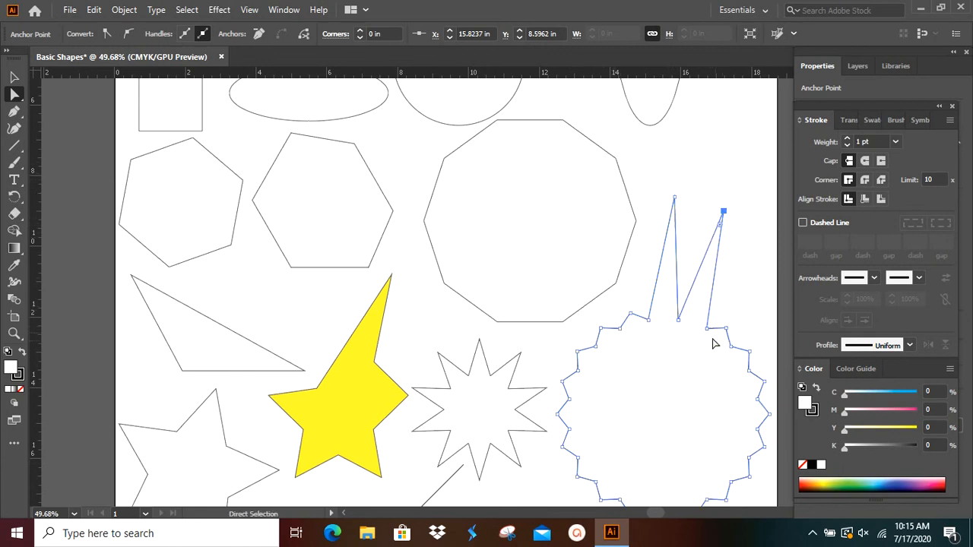
Step: Deepen the notch beside the large star's second spike to about X 16.19, Y 14.29 in, and shift the tallest spike's left edge upward
left_click_drag(707, 328, 690, 386)
left_click(731, 293)
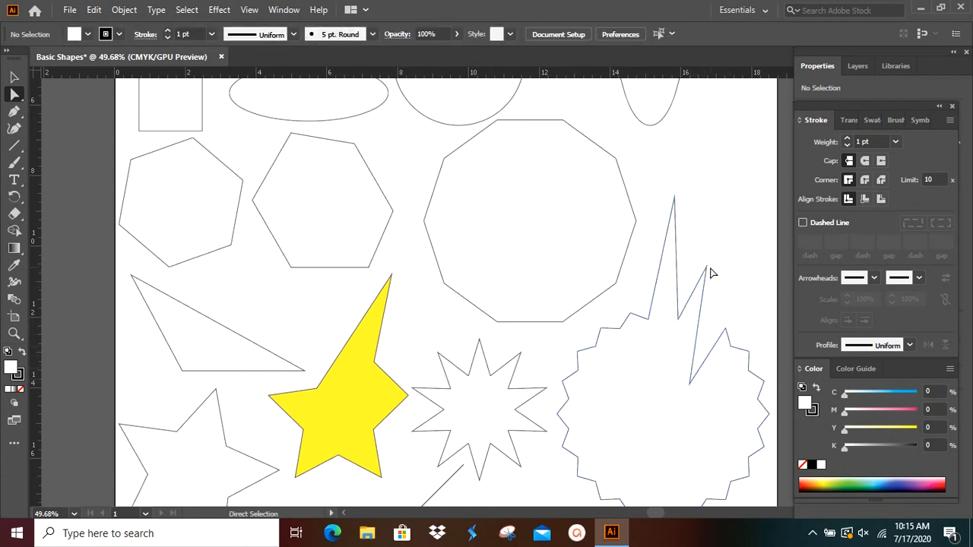
left_click_drag(706, 267, 723, 210)
left_click_drag(691, 387, 686, 397)
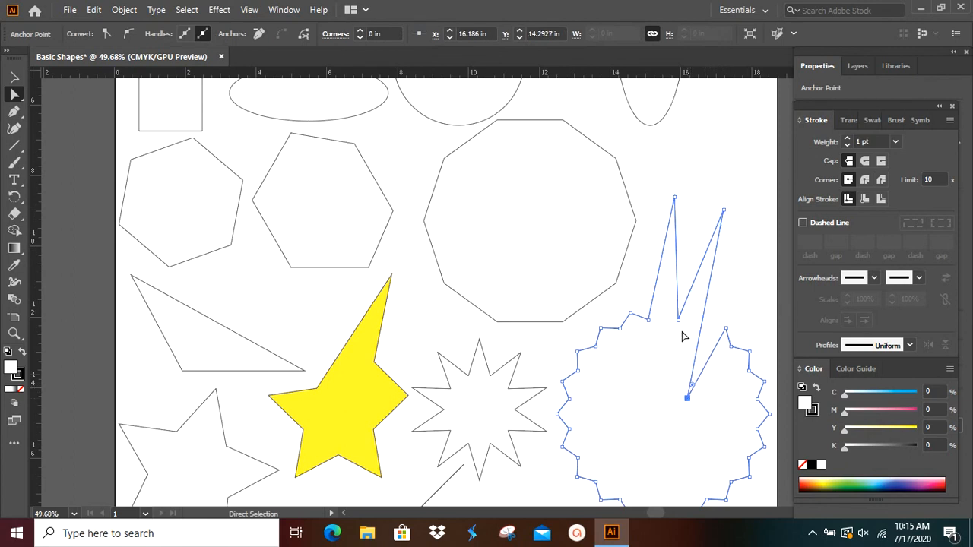
left_click(663, 262)
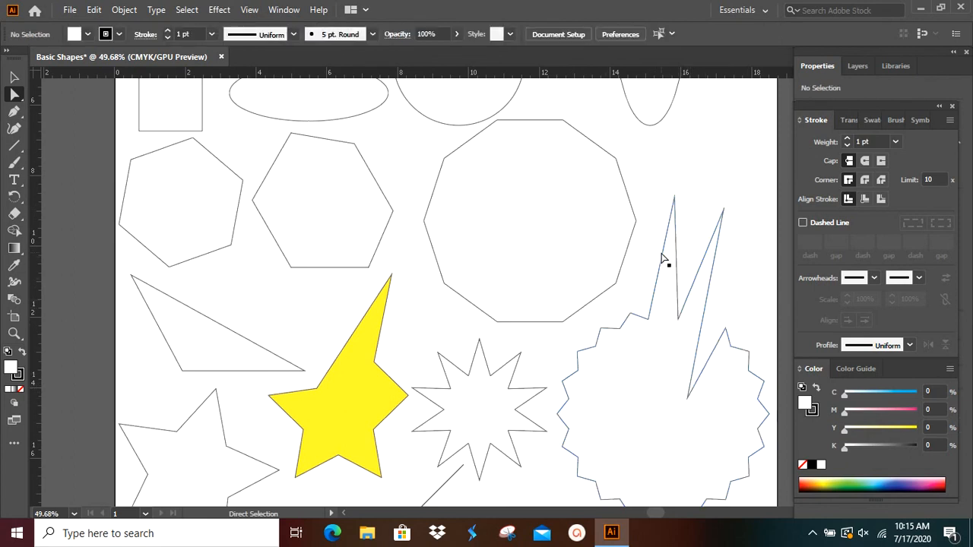
left_click_drag(663, 261, 654, 215)
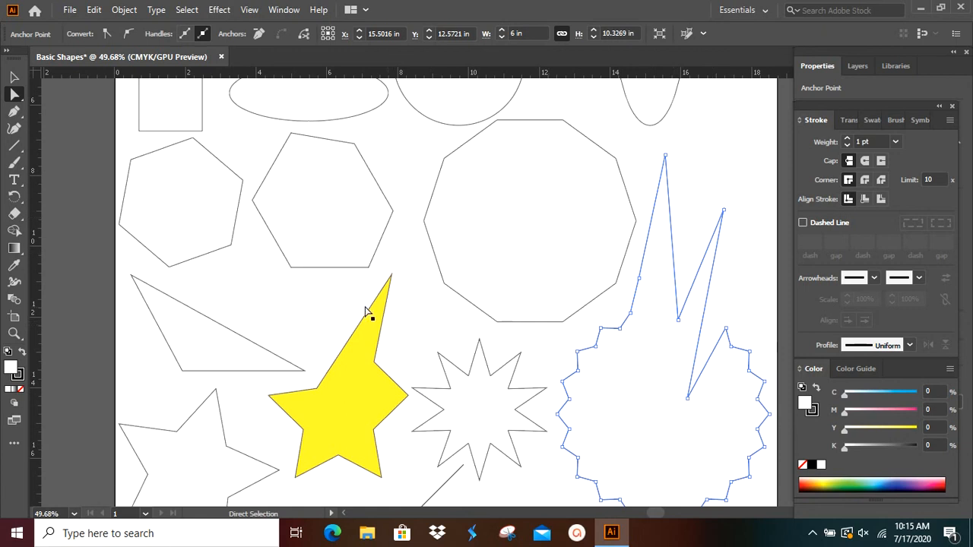
Step: Shift the triangle's long sloping side and the ten-sided polygon's upper-right edge slightly to the right
left_click(219, 326)
mouse_move(222, 329)
left_mouse_down()
mouse_move(266, 319)
mouse_move(287, 285)
mouse_move(276, 256)
mouse_move(223, 263)
mouse_move(235, 328)
left_mouse_up()
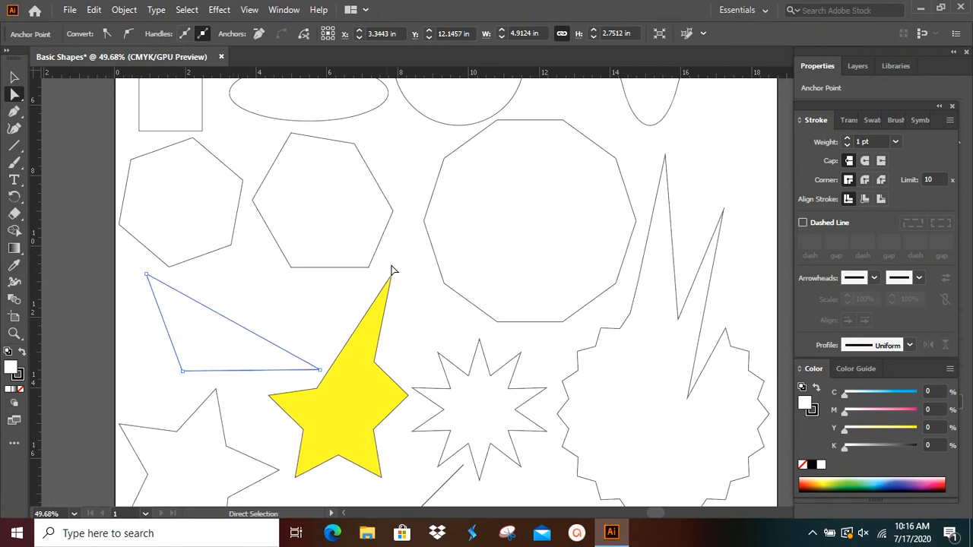
left_click_drag(588, 141, 623, 323)
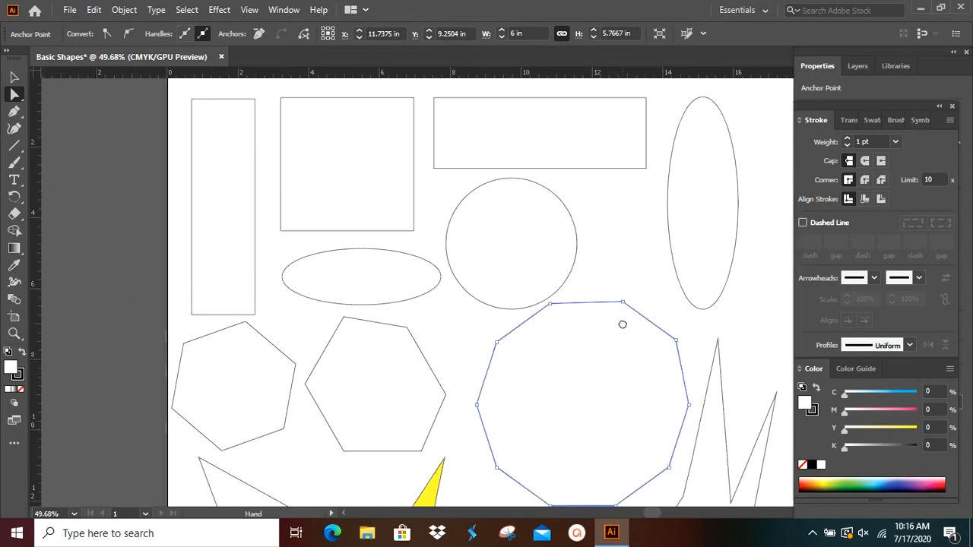
Step: Stretch the circle's right anchor to about X 13.25, Y 4.67 in and lengthen both of its handles to form a blunt rounded end
left_click(569, 218)
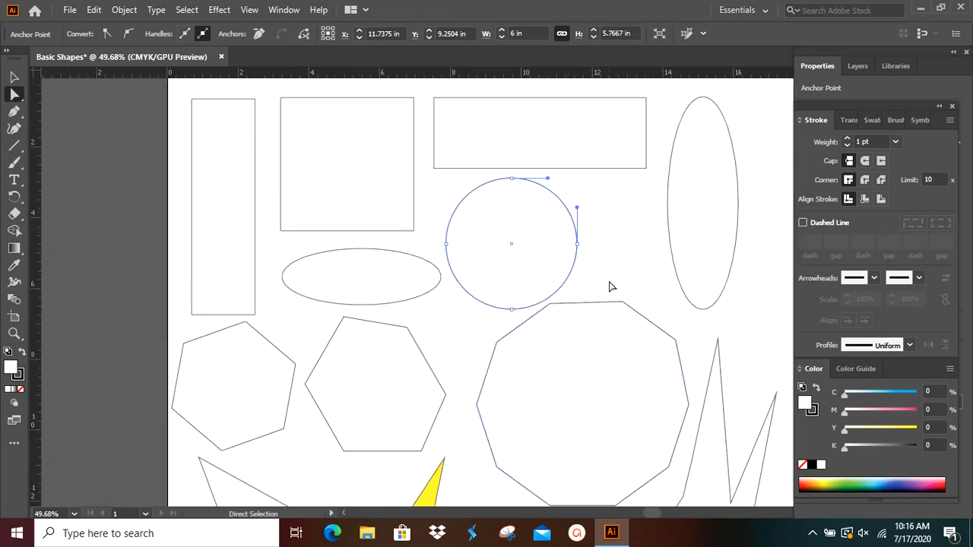
left_click(578, 245)
left_click_drag(577, 246, 635, 251)
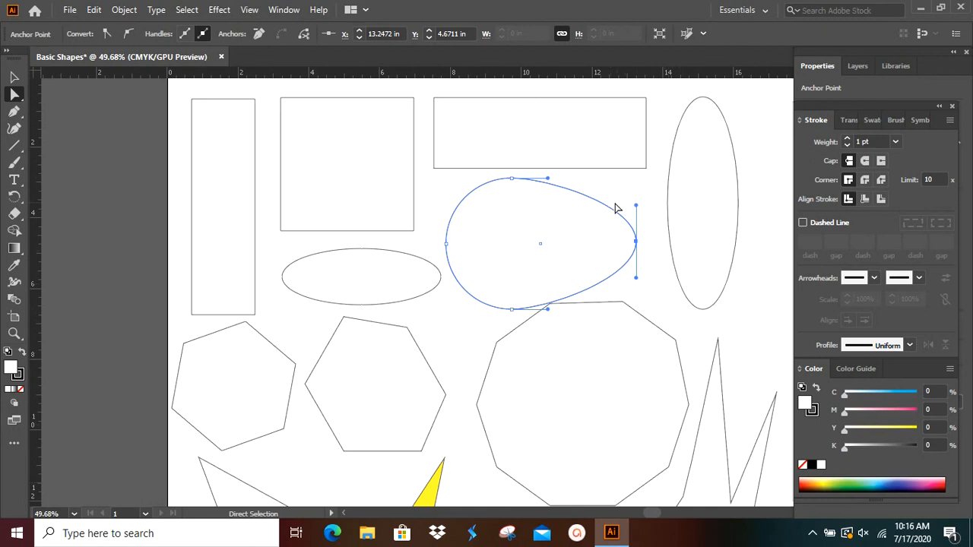
left_click_drag(637, 205, 636, 165)
left_click_drag(637, 282, 637, 305)
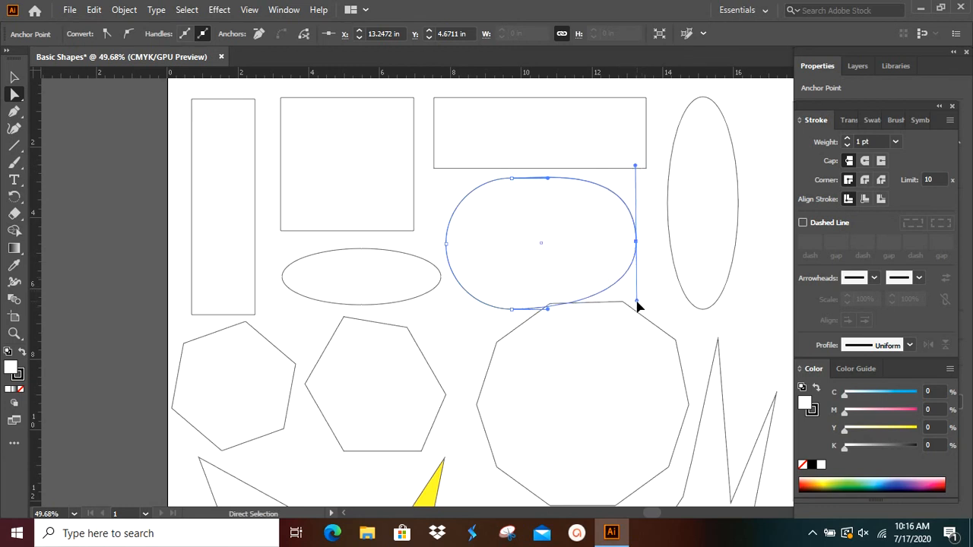
Step: Swing the wide ellipse's top anchor handle upward to form an asymmetric hump, and nudge the whole reshaped ellipse slightly down
left_click(392, 250)
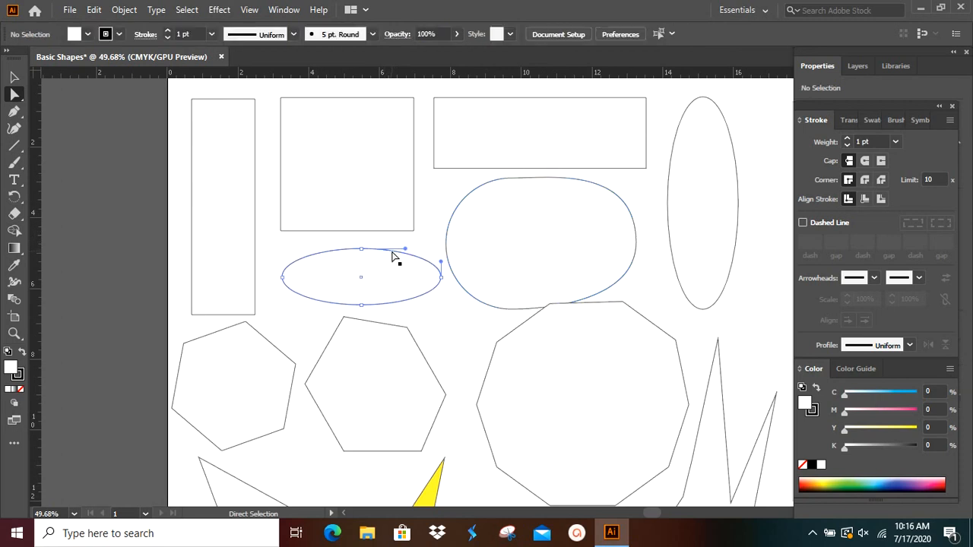
left_click_drag(406, 248, 376, 188)
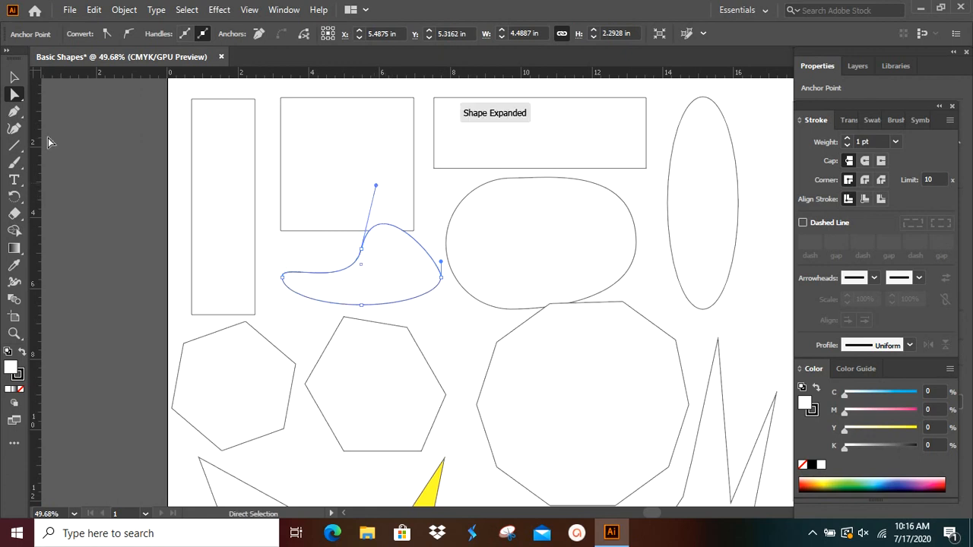
left_click(14, 77)
mouse_move(417, 304)
left_mouse_down()
mouse_move(407, 304)
mouse_move(413, 312)
left_mouse_up()
left_click(440, 357)
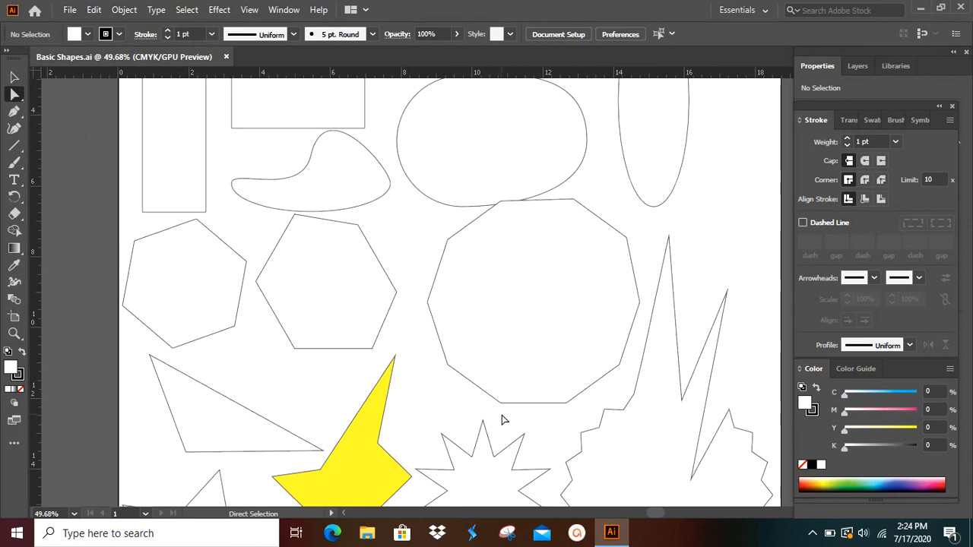
Step: Select the ten-pointed star's three upper tips together and raise them straight up, making the star about 7.43 in tall
scroll(479, 365, "down", 2)
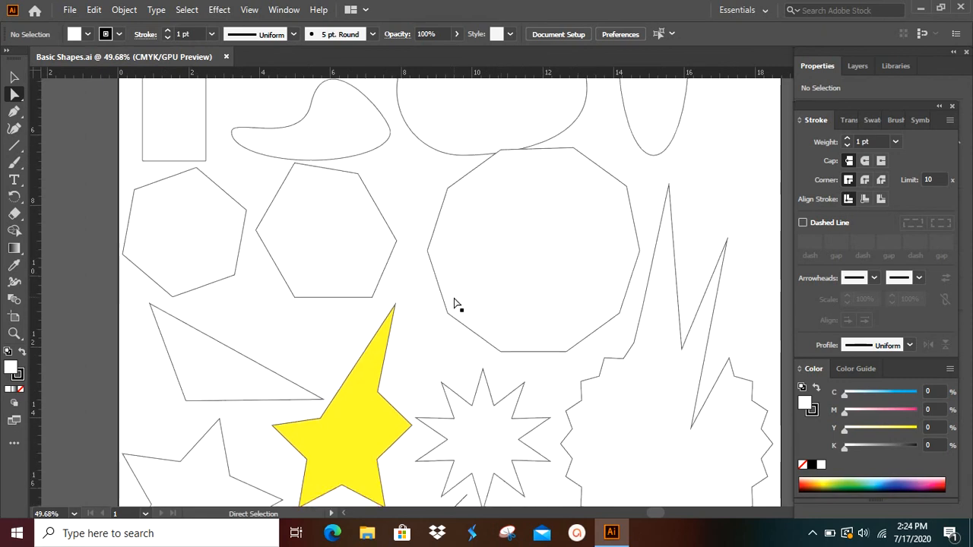
left_click(442, 383)
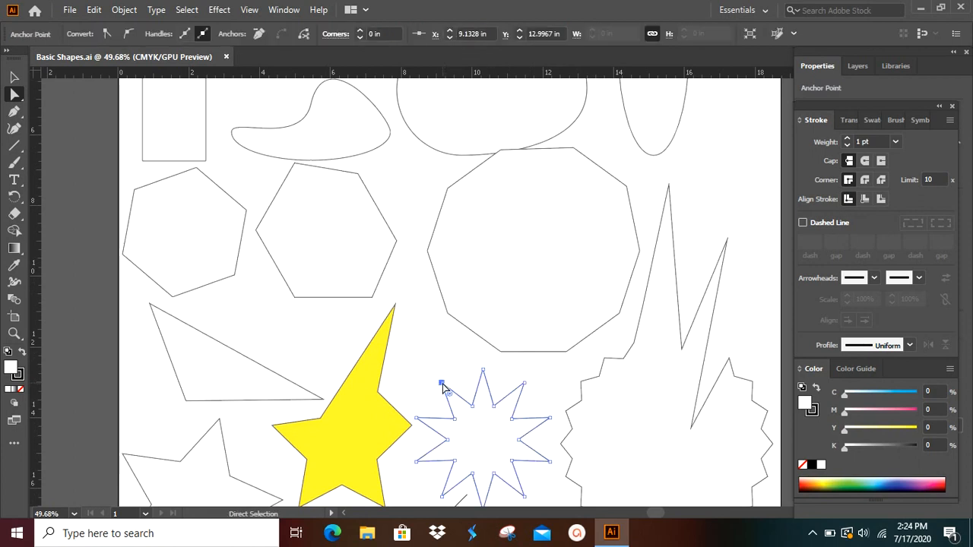
left_click(484, 371)
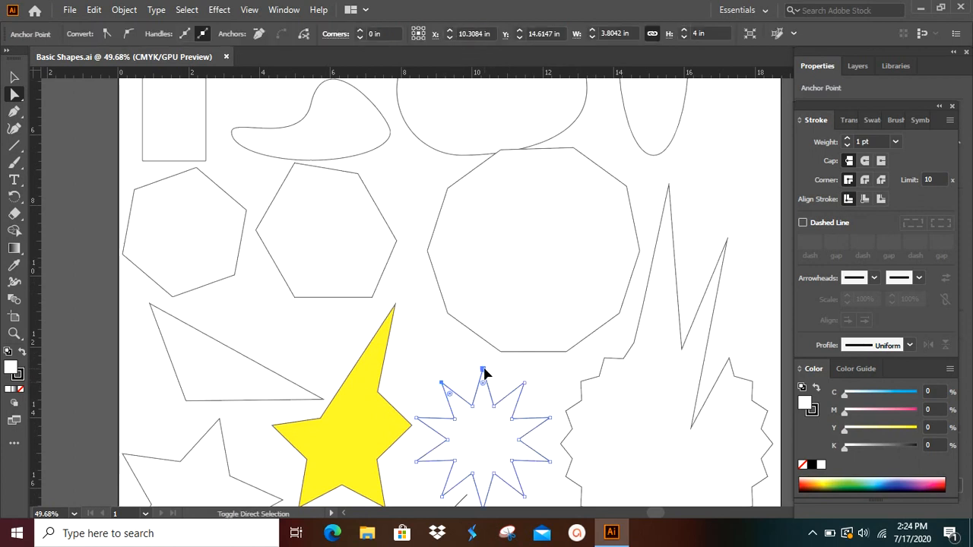
left_click(524, 384, "shift")
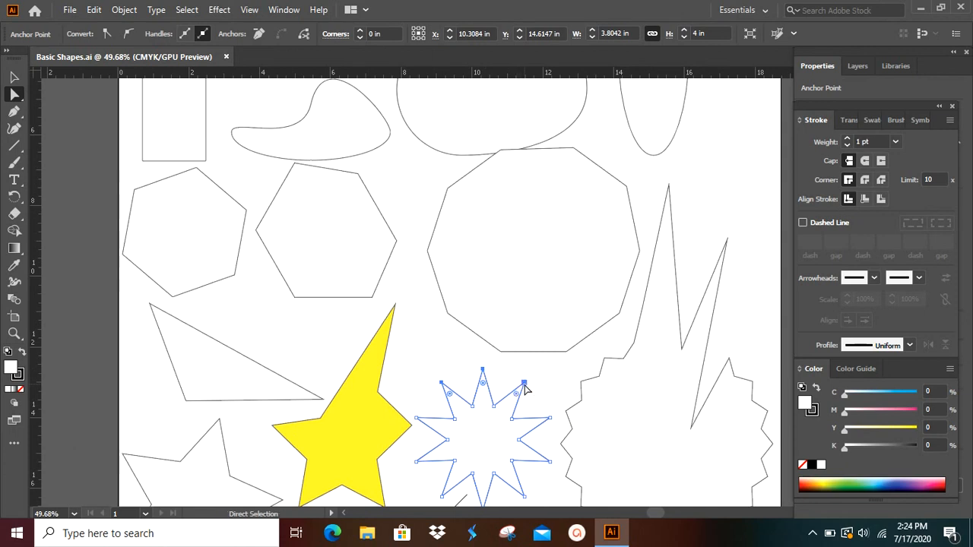
left_click_drag(524, 385, 526, 262)
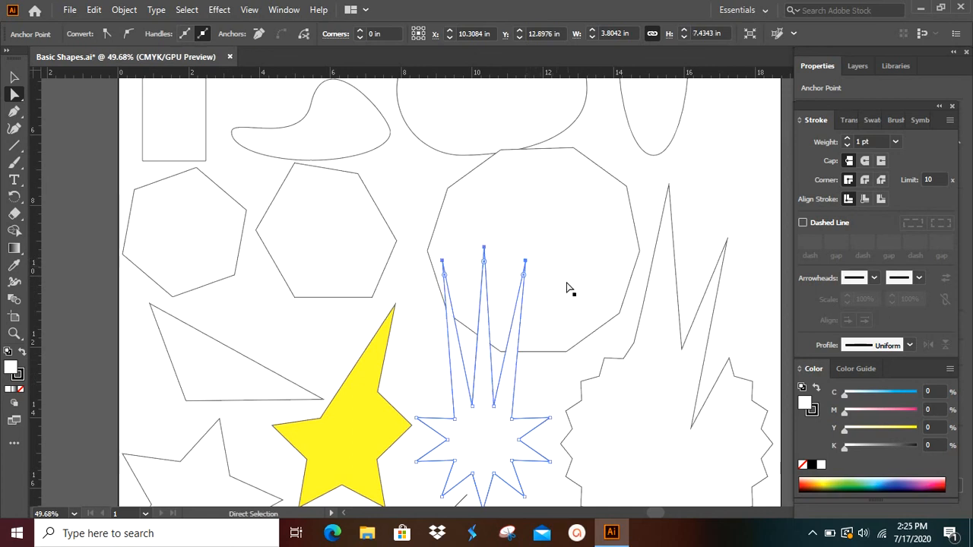
left_click(536, 389)
Step: Select the large star's three lower-left tips together and push them inward, up and to the right, to dent its outline
scroll(536, 389, "down", 3)
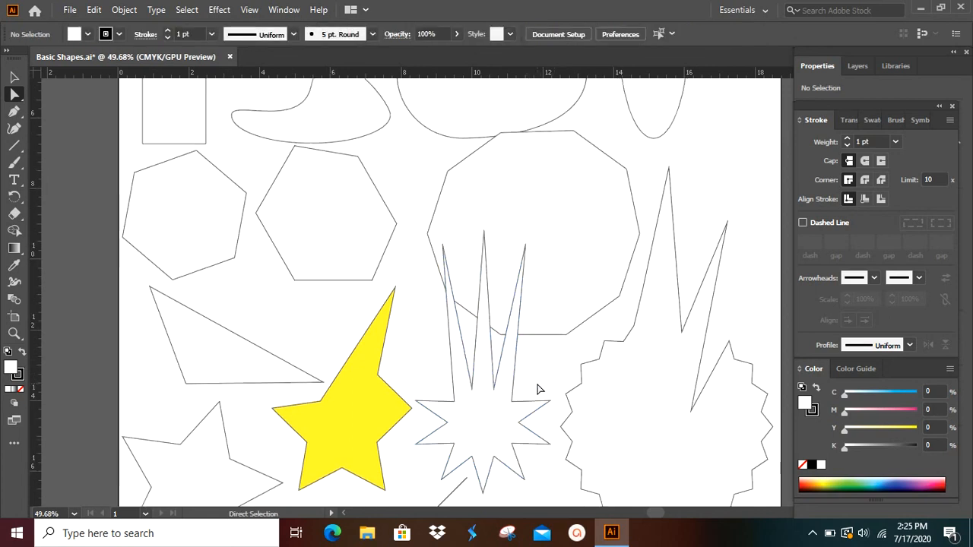
scroll(537, 389, "down", 2)
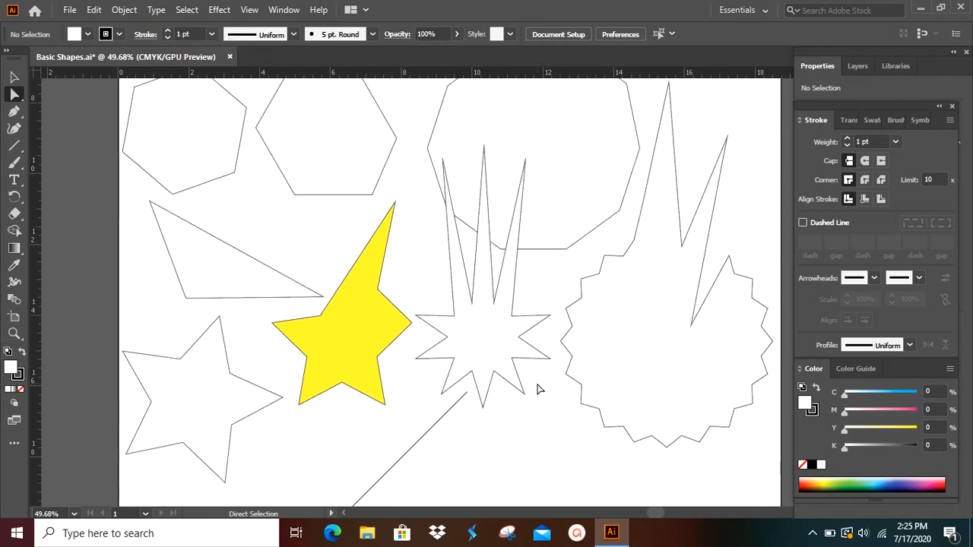
left_click(564, 374)
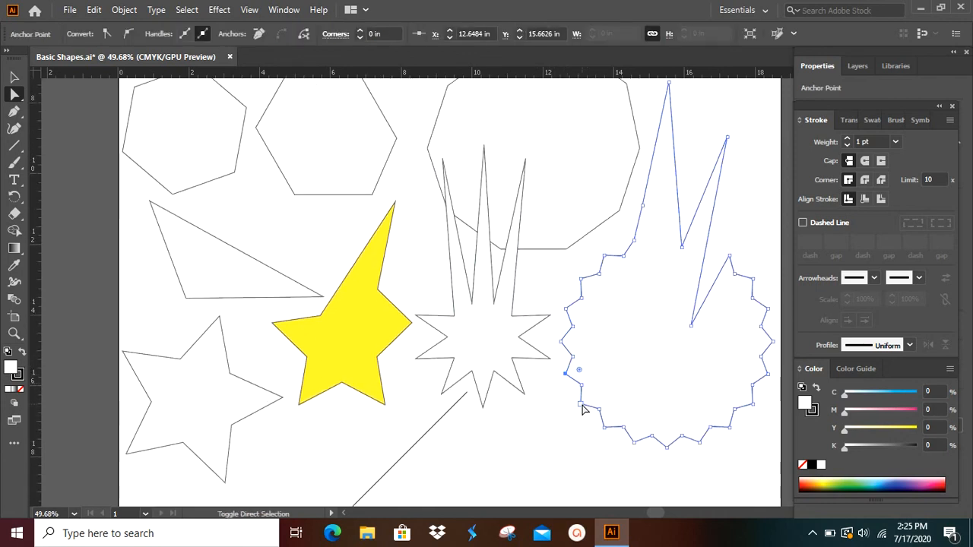
left_click(581, 404, "shift")
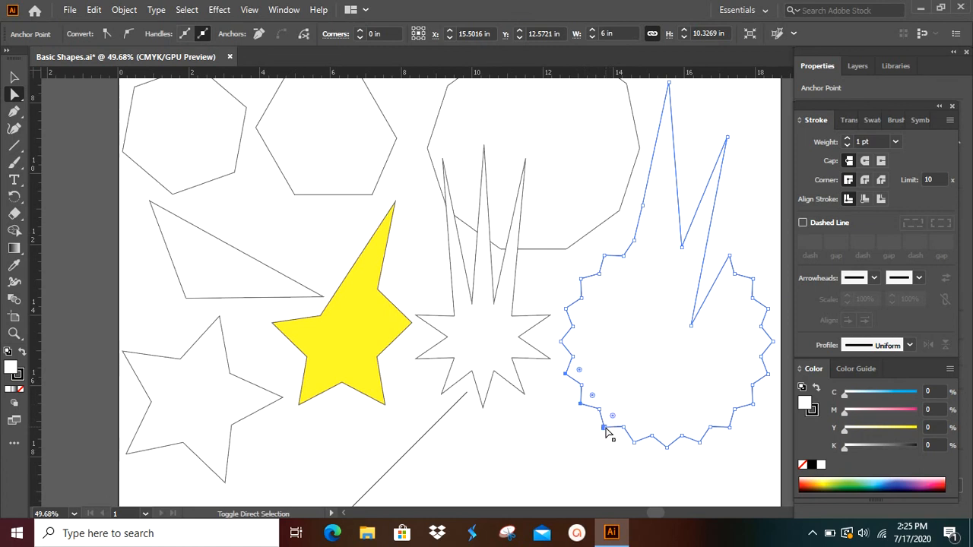
left_click_drag(580, 403, 636, 350)
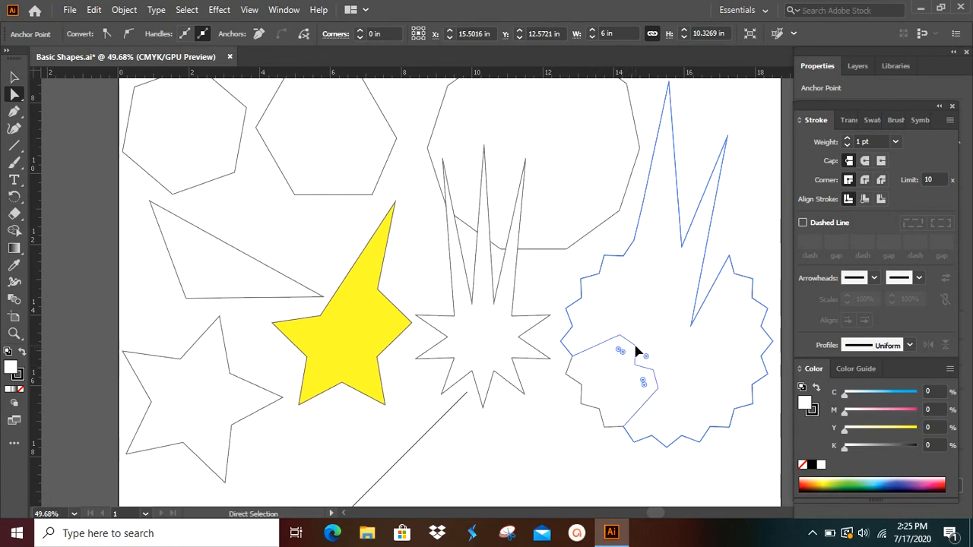
left_click(595, 406)
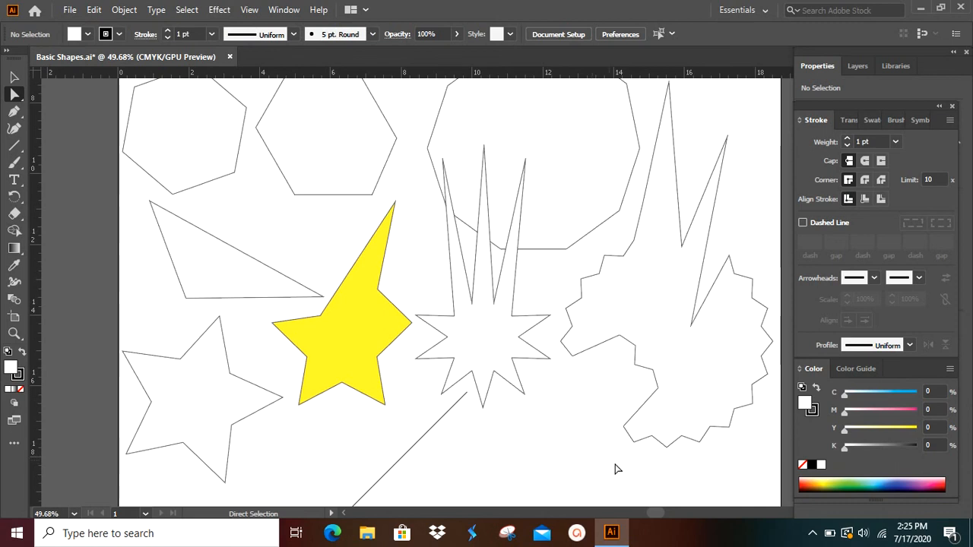
Step: Select the group of points along the large star's bottom edge and pull them down, making the shape about 12.11 in tall
scroll(615, 467, "down", 2)
left_click_drag(685, 447, 559, 443)
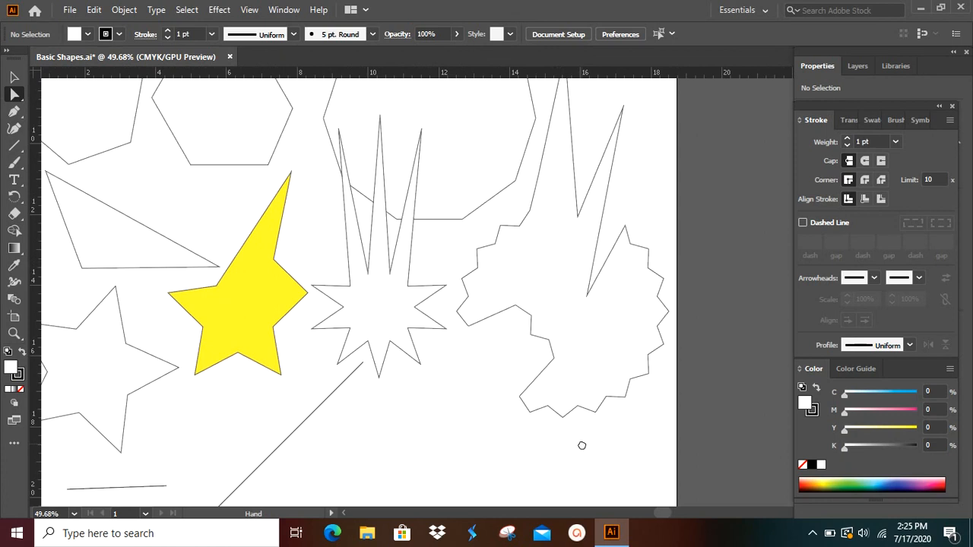
left_click_drag(547, 439, 645, 385)
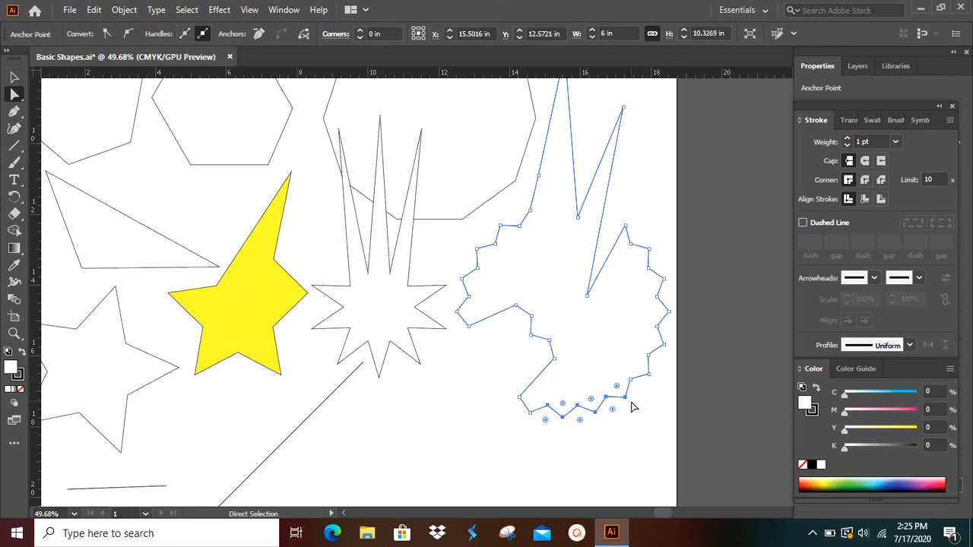
left_click_drag(629, 406, 646, 460)
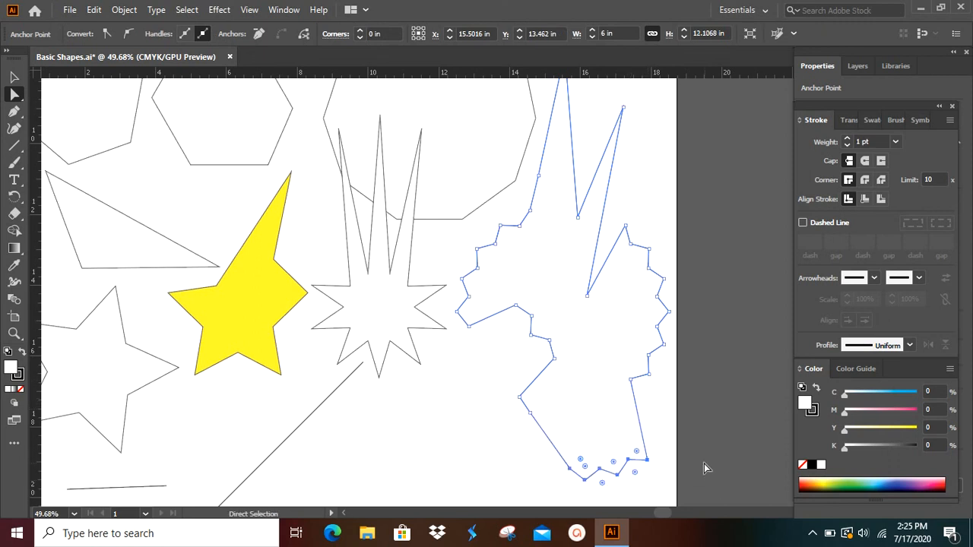
left_click(681, 432)
Step: Move the reshaped flat-topped hexagon's upper-right corner outward to the right, at about Y 7.37 in
key("space")
left_click_drag(434, 159, 560, 409)
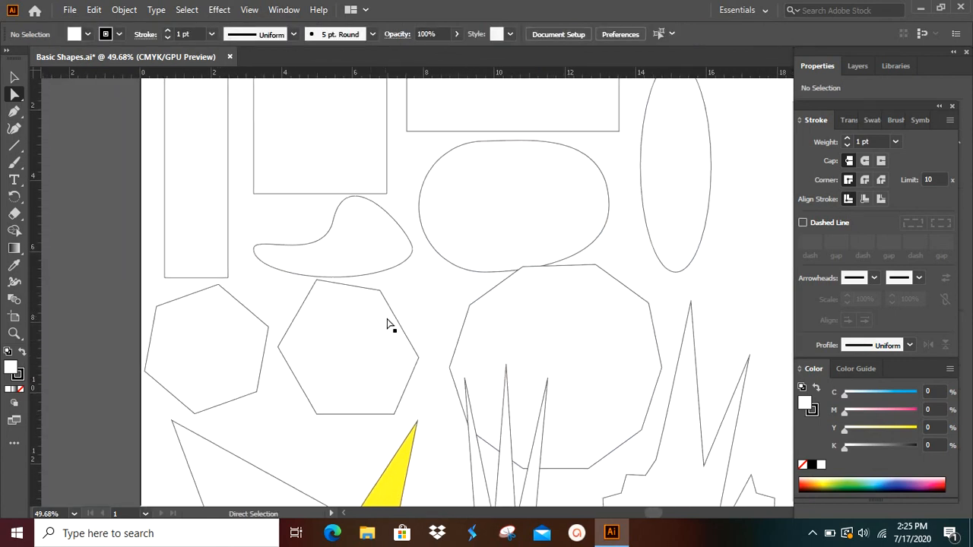
left_click_drag(380, 292, 431, 301)
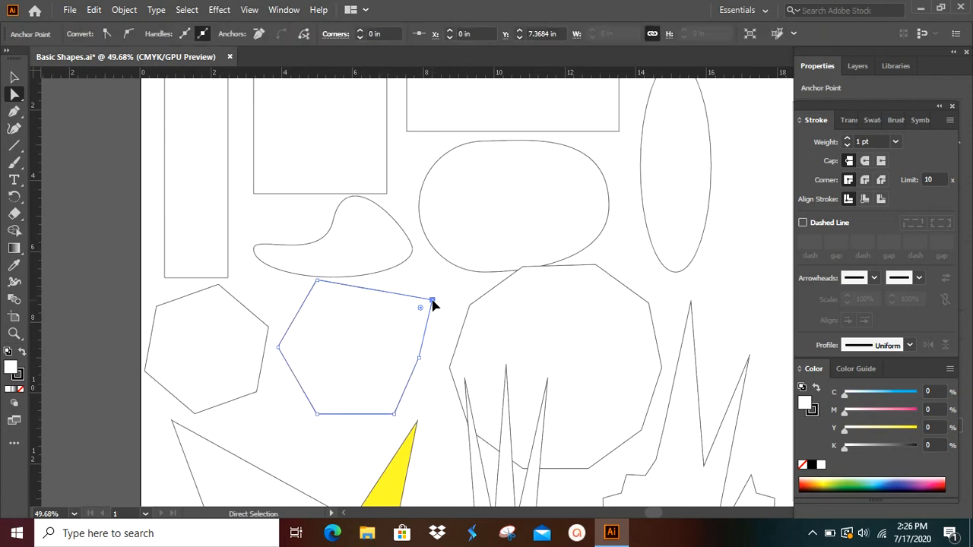
Step: Select three adjacent corners on the ten-sided polygon's upper-right side and move them together inward, down and to the left
left_click(595, 269)
left_click(595, 266)
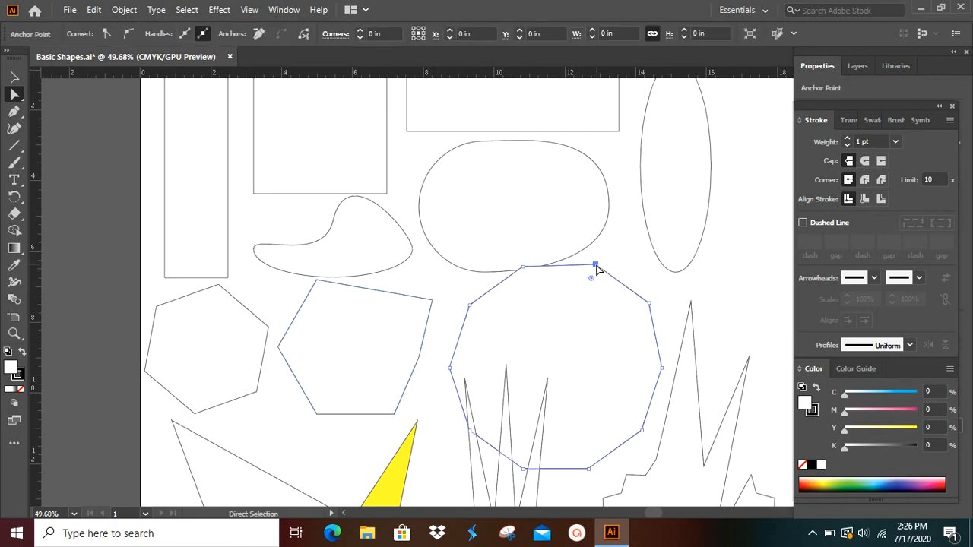
left_click(648, 303, "shift")
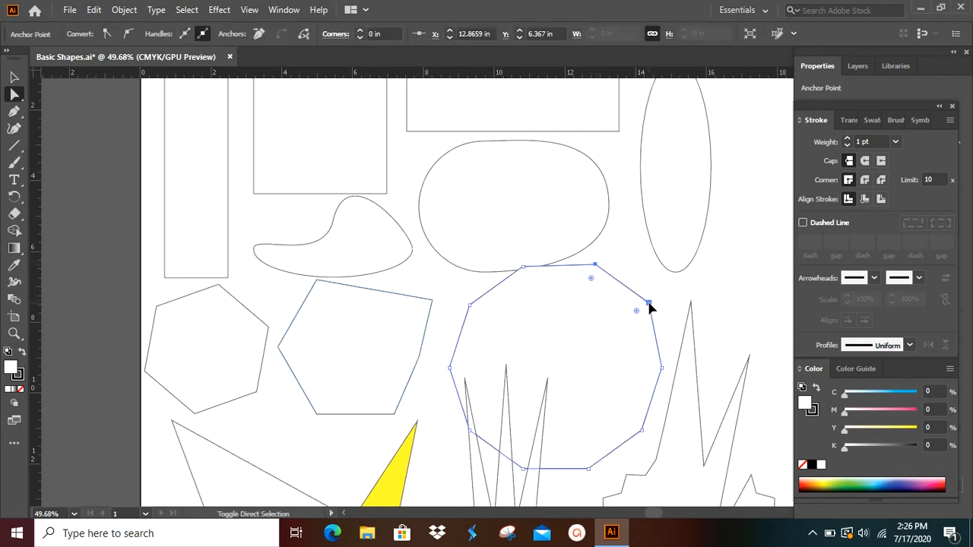
left_click(661, 368, "shift")
left_click_drag(661, 369, 604, 405)
left_click(624, 347)
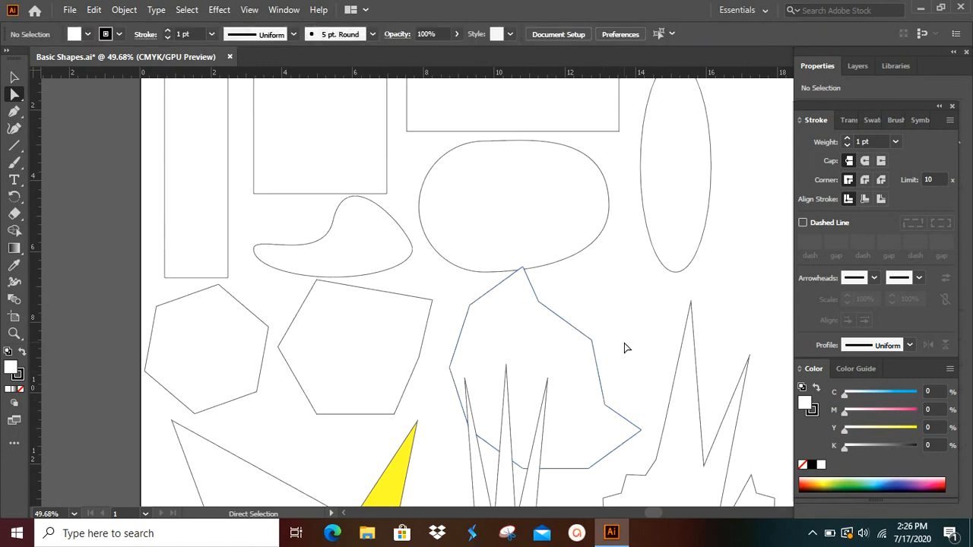
scroll(638, 370, "down", 1)
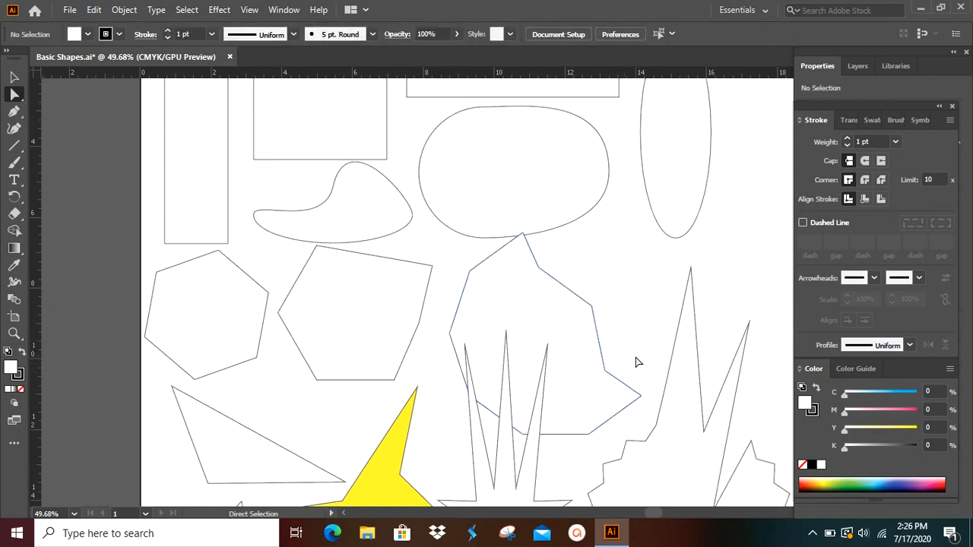
scroll(638, 365, "down", 3)
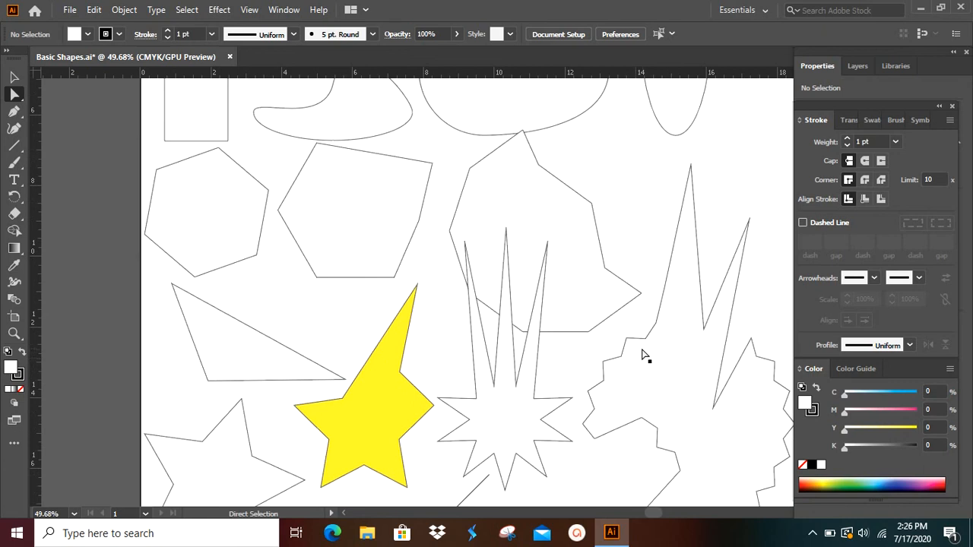
left_click_drag(643, 355, 606, 278)
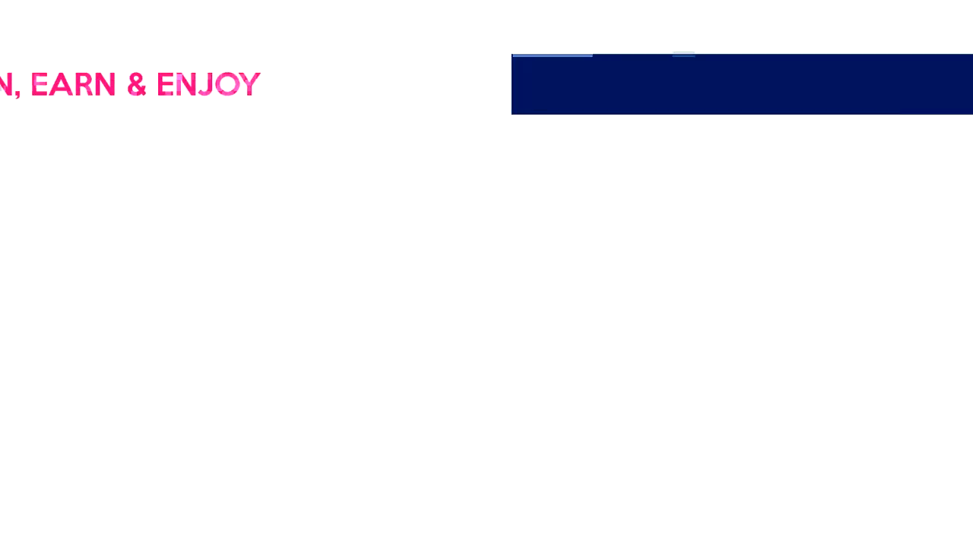